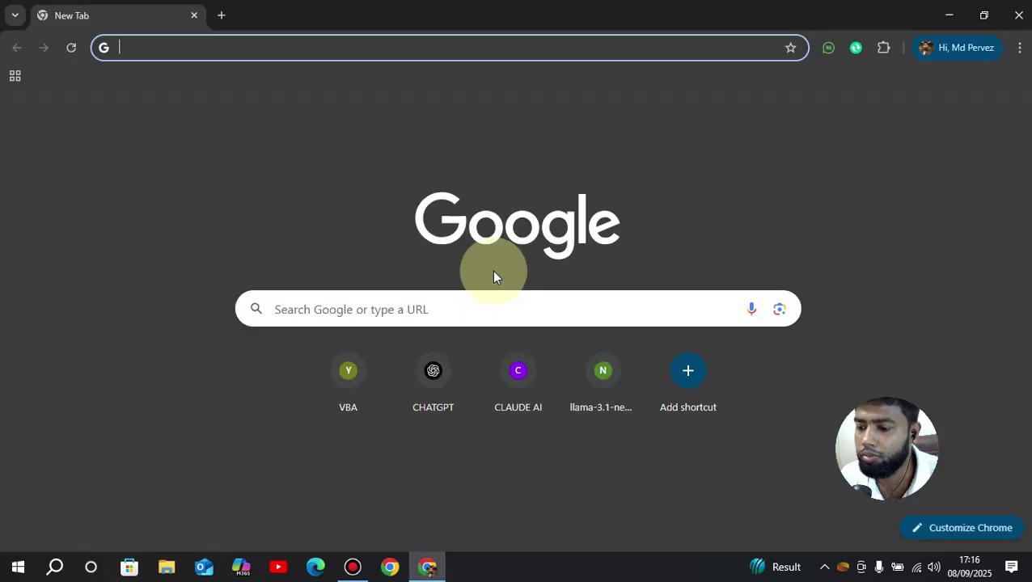
Search Google for 'mendely for desktop'.
{"action": "left_click", "coordinate": [442, 308]}
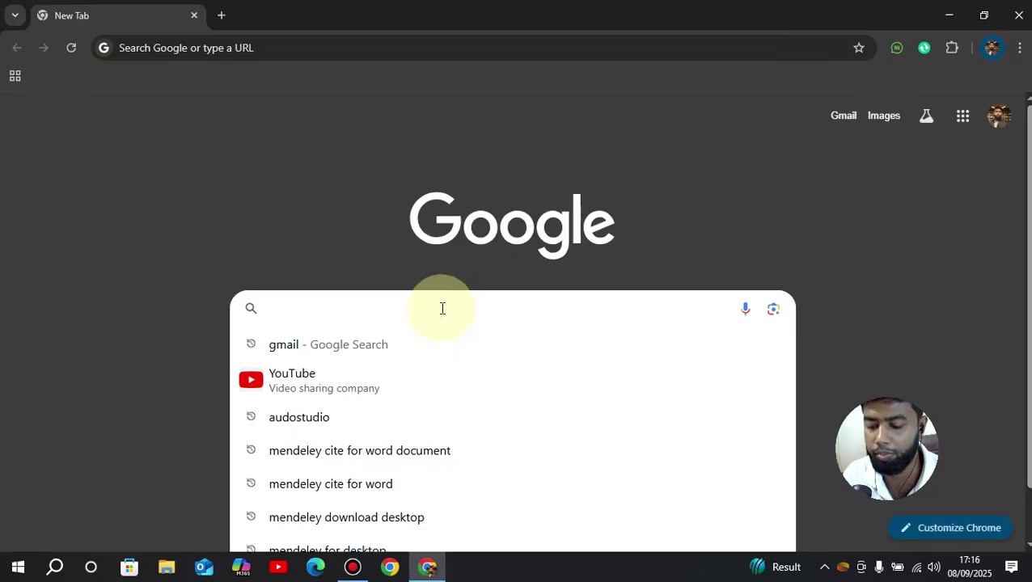
{"action": "type", "text": "mend"}
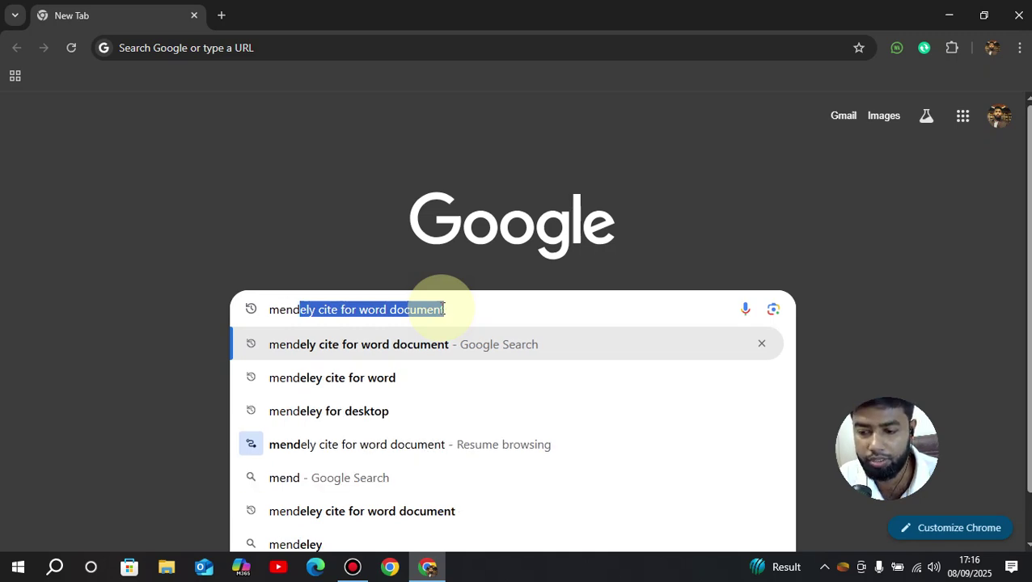
{"action": "type", "text": "e"}
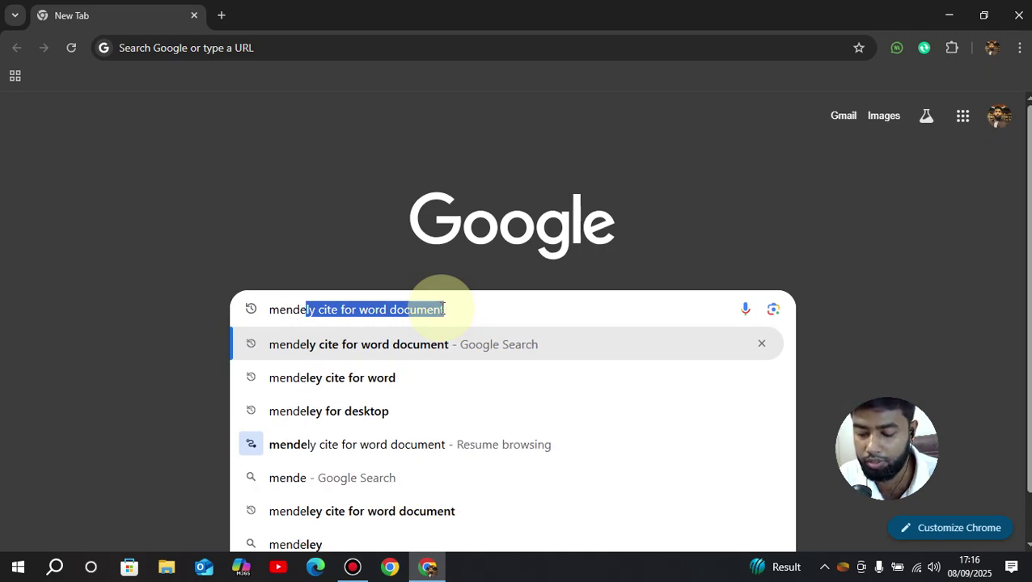
{"action": "type", "text": "ly"}
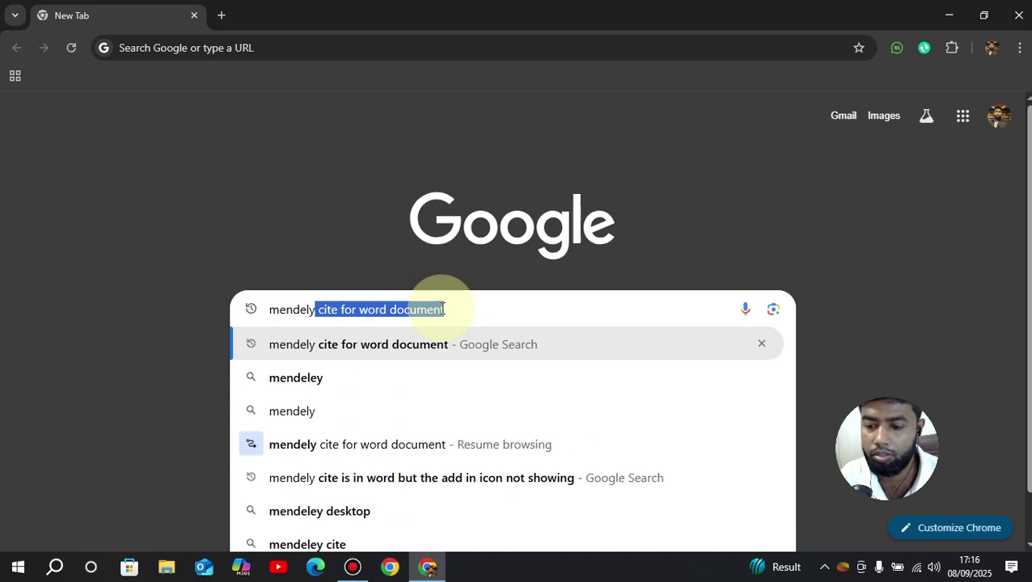
{"action": "key", "text": "BackSpace"}
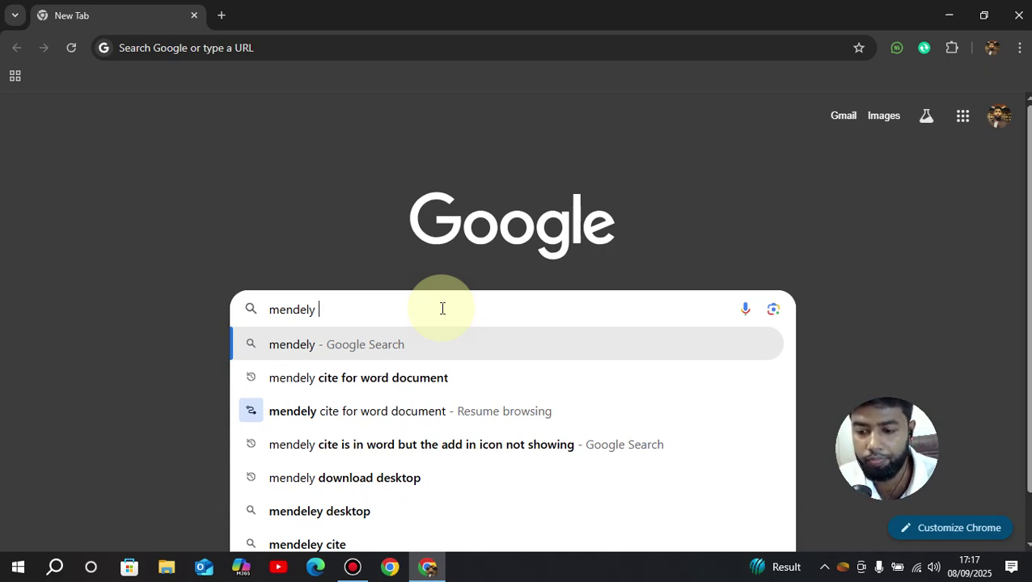
{"action": "type", "text": "for des"}
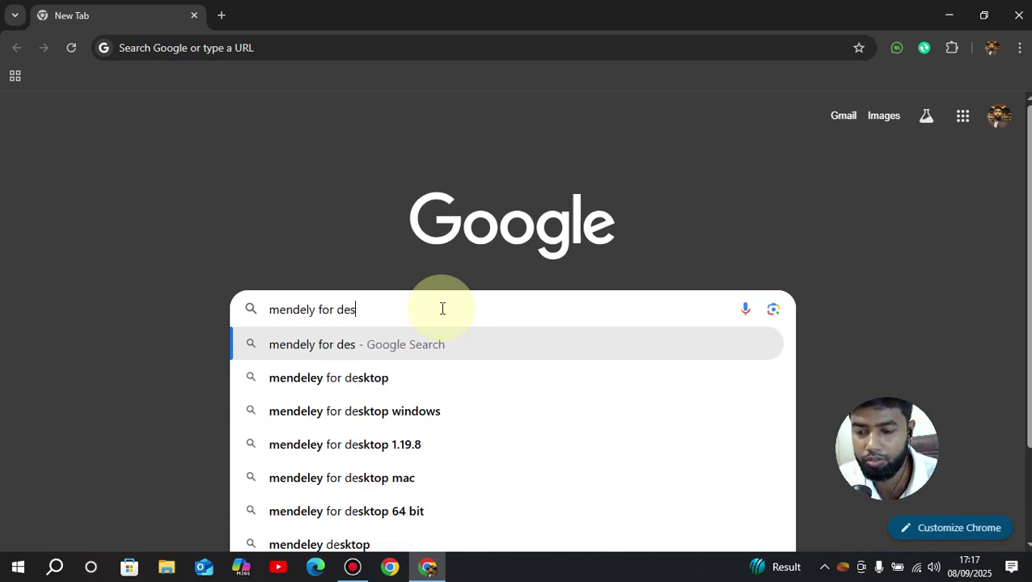
{"action": "type", "text": "ktop"}
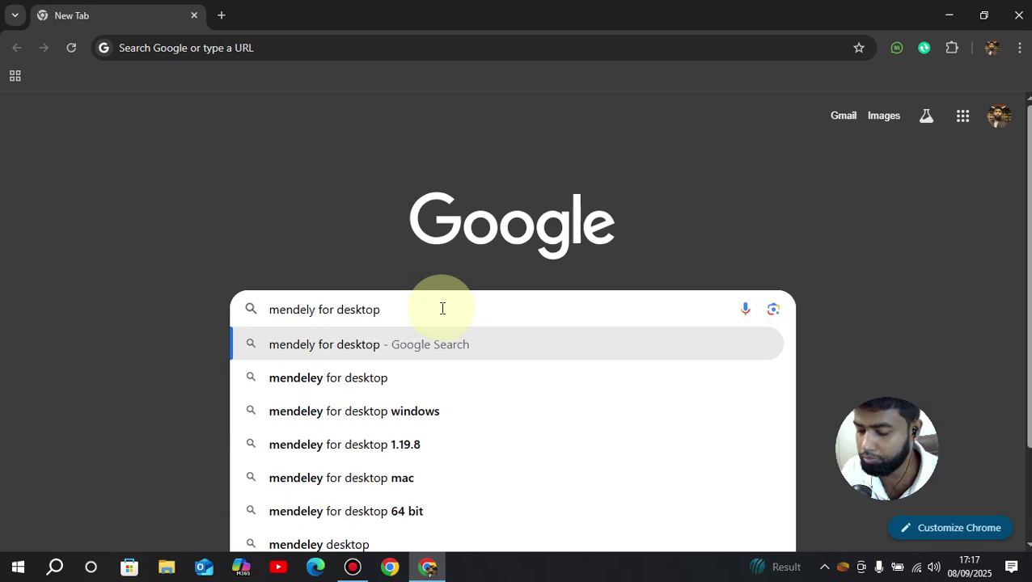
{"action": "key", "text": "Return"}
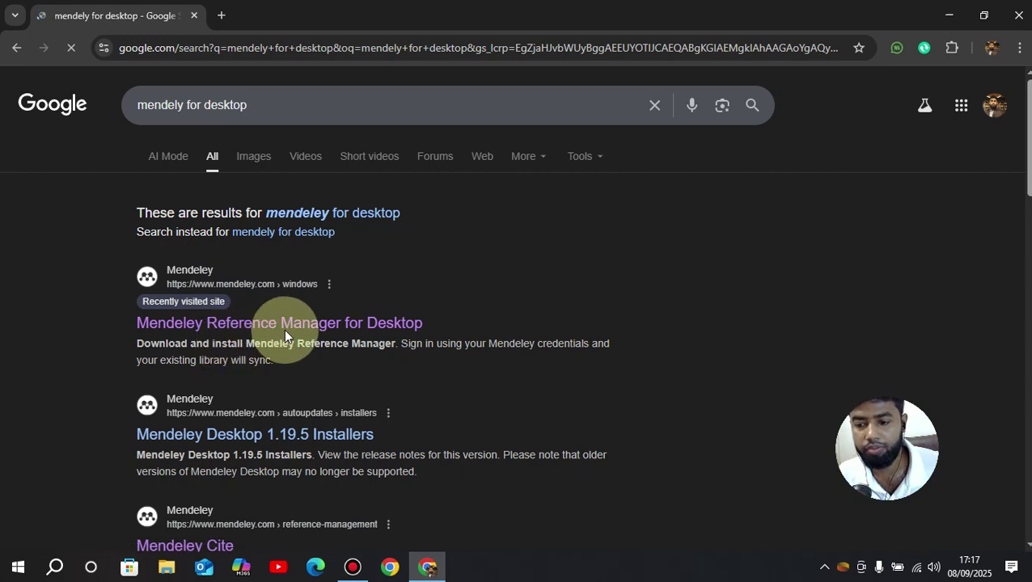
Start the Mendeley Reference Manager Windows installer download, then pause it at 69.2/407 MB.
{"action": "left_click", "coordinate": [368, 326]}
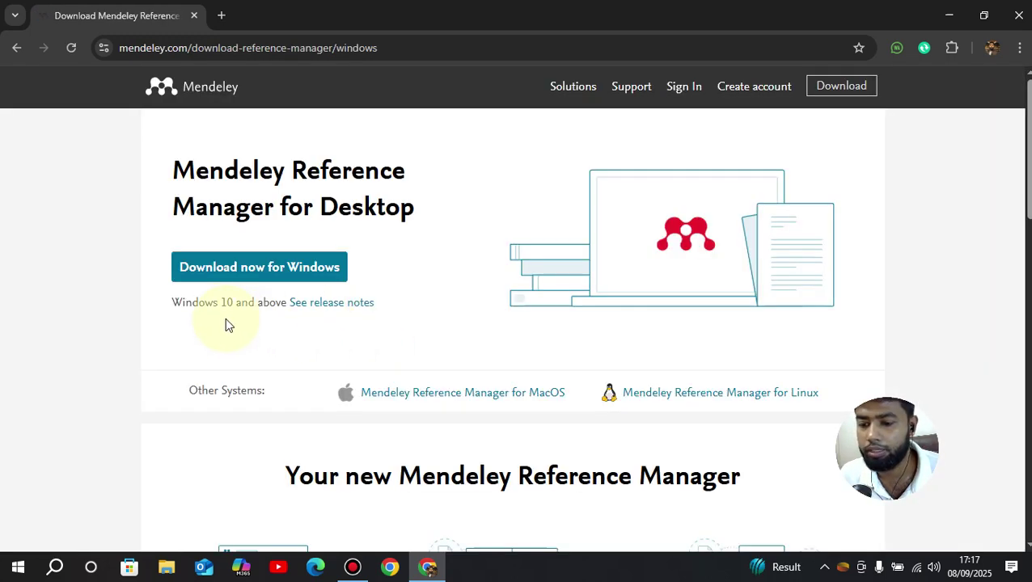
{"action": "left_click", "coordinate": [262, 275]}
{"action": "left_click", "coordinate": [964, 53]}
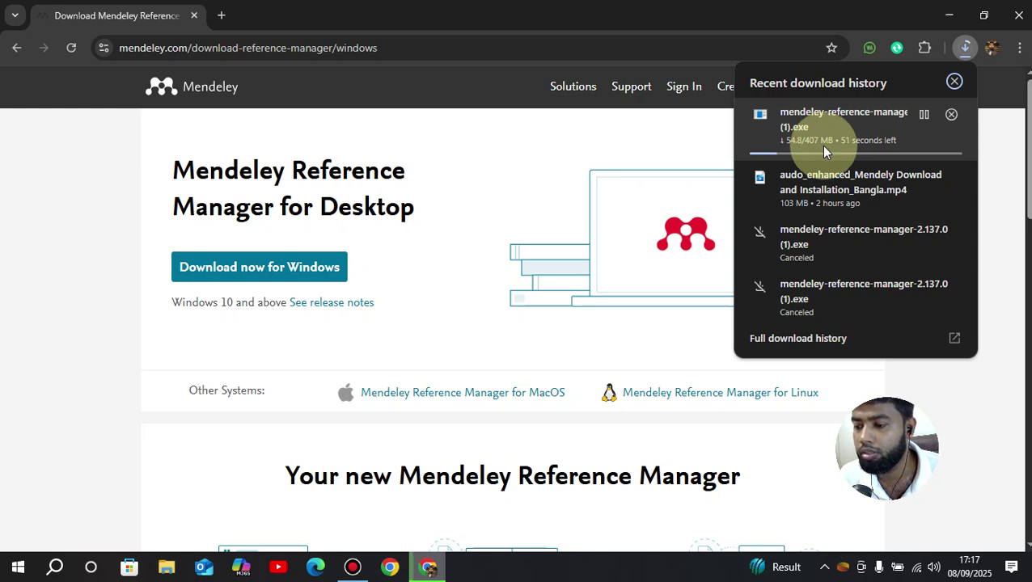
{"action": "left_click", "coordinate": [922, 115]}
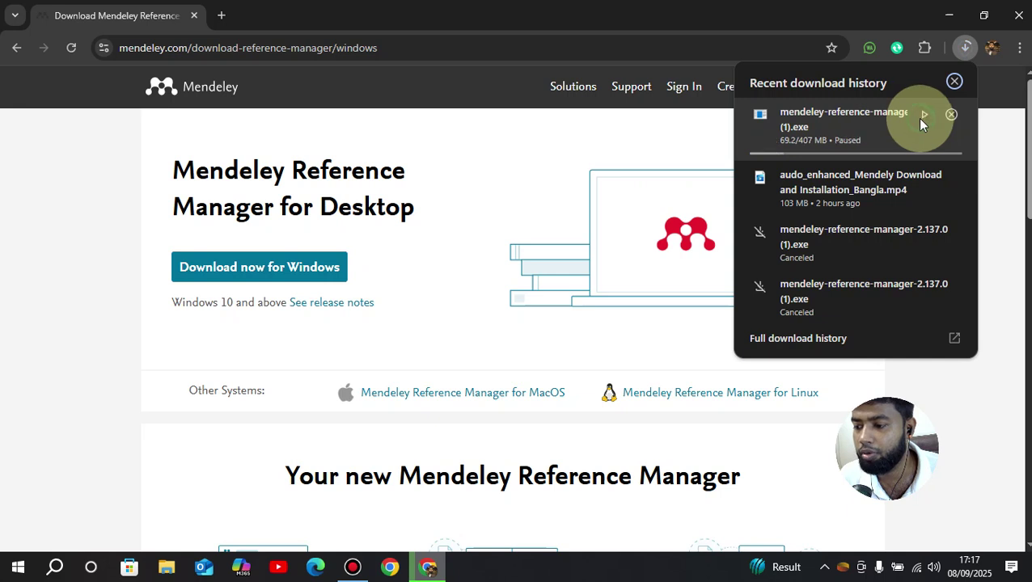
Launch the mendeley-reference-manager installer from the Downloads folder in File Explorer.
{"action": "left_click", "coordinate": [165, 571]}
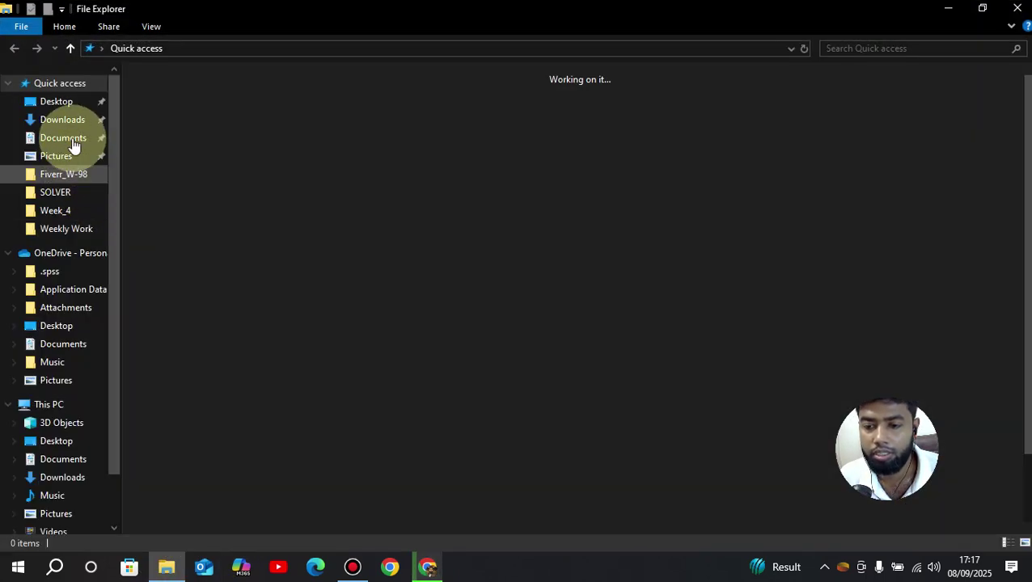
{"action": "left_click", "coordinate": [73, 123]}
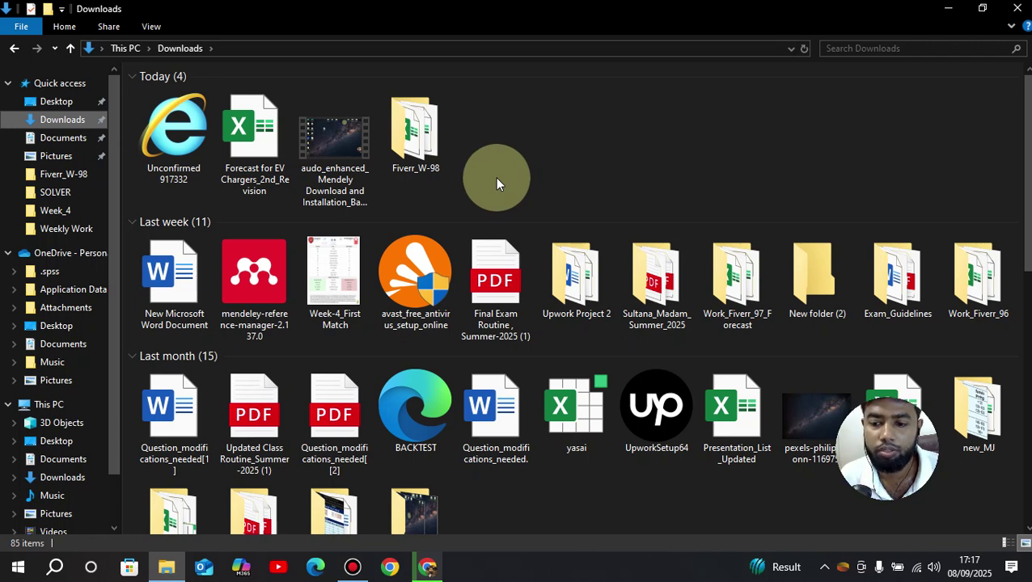
{"action": "left_click", "coordinate": [243, 276]}
{"action": "double_click", "coordinate": [243, 276]}
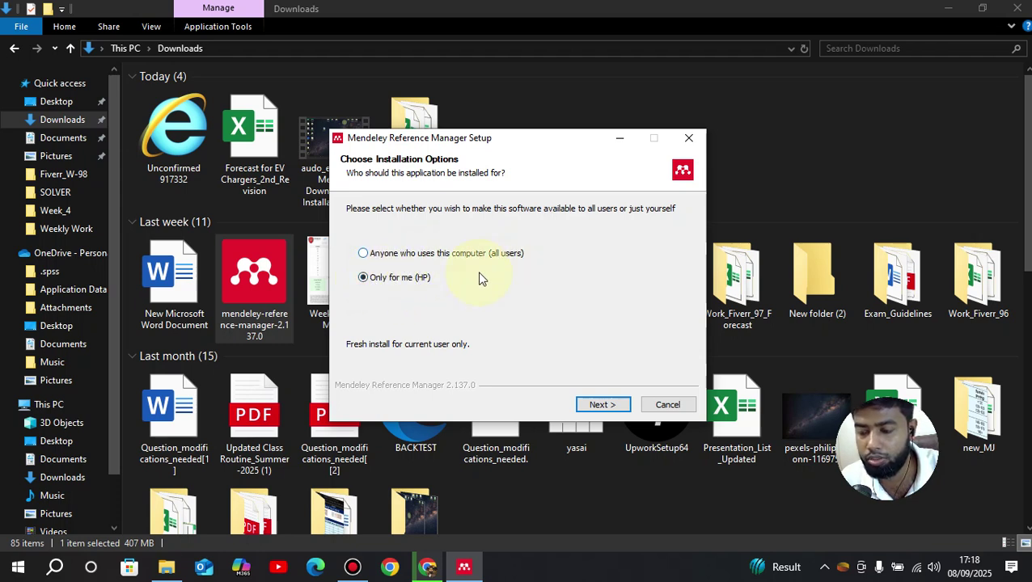
Install Mendeley Reference Manager 'Only for me' into the default folder, then minimize the library.
{"action": "left_click", "coordinate": [613, 407]}
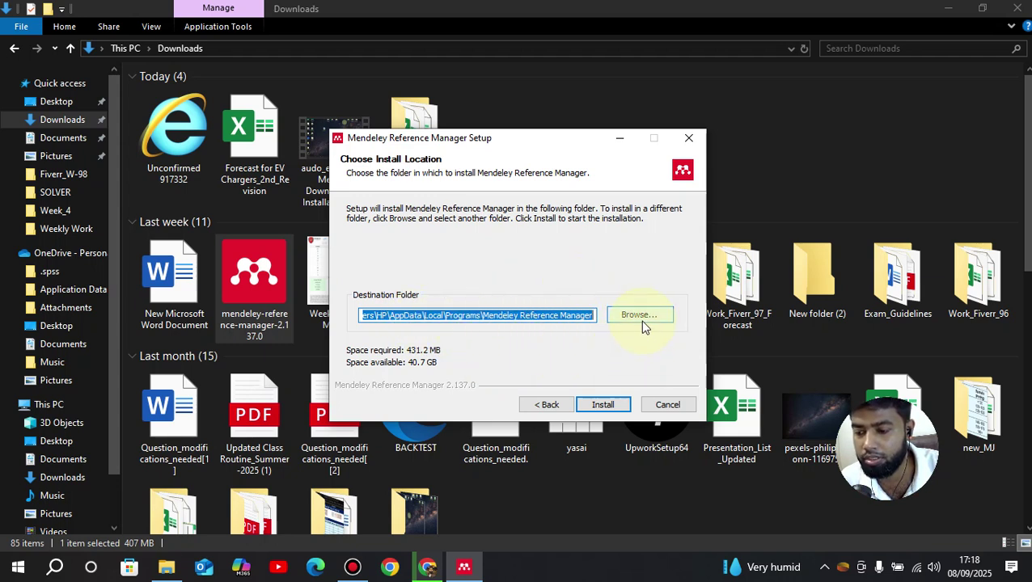
{"action": "left_click", "coordinate": [602, 404]}
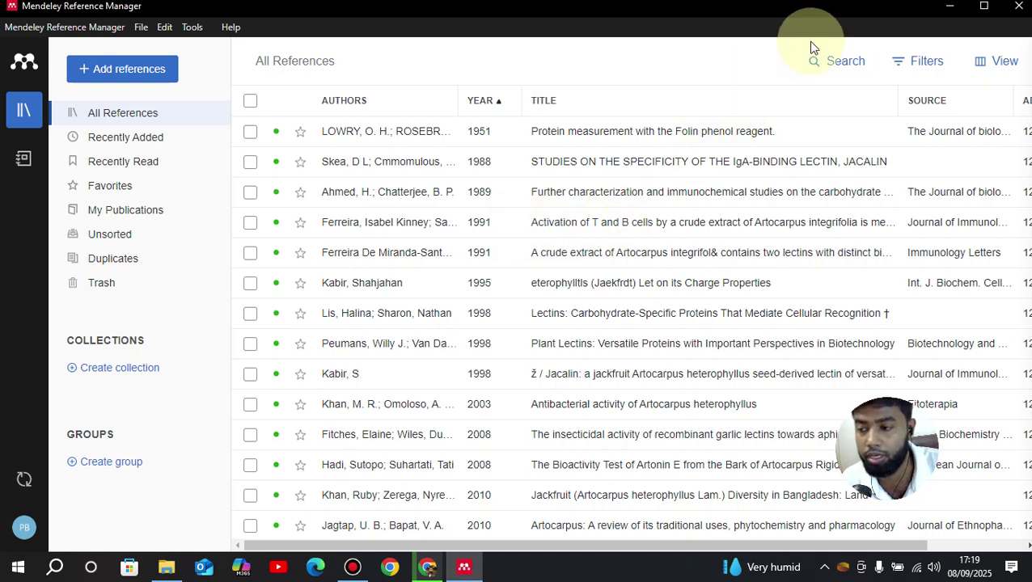
{"action": "left_click", "coordinate": [950, 14]}
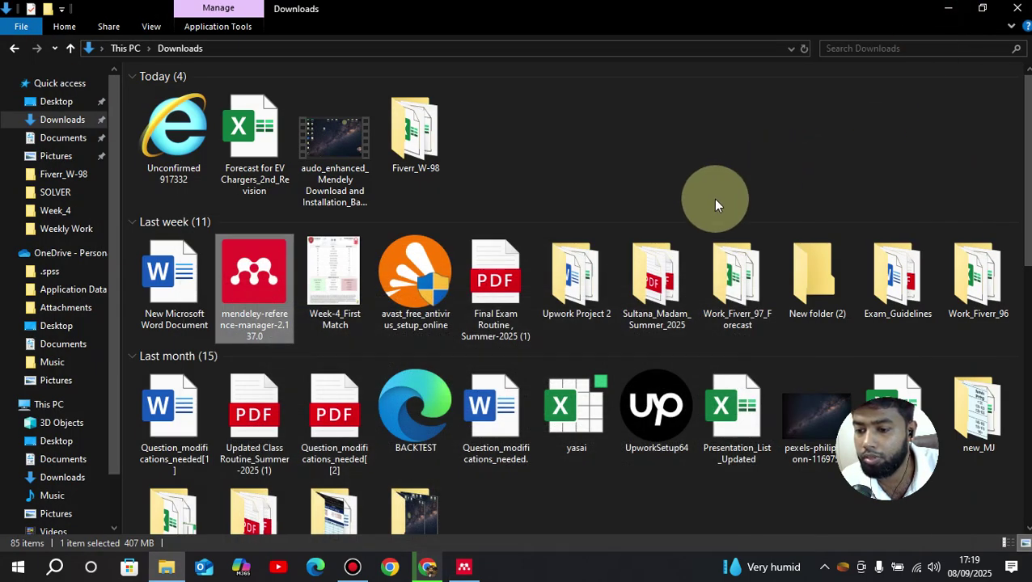
Open a new Chrome tab and minimize File Explorer and Chrome to clear the desktop.
{"action": "left_click", "coordinate": [950, 10]}
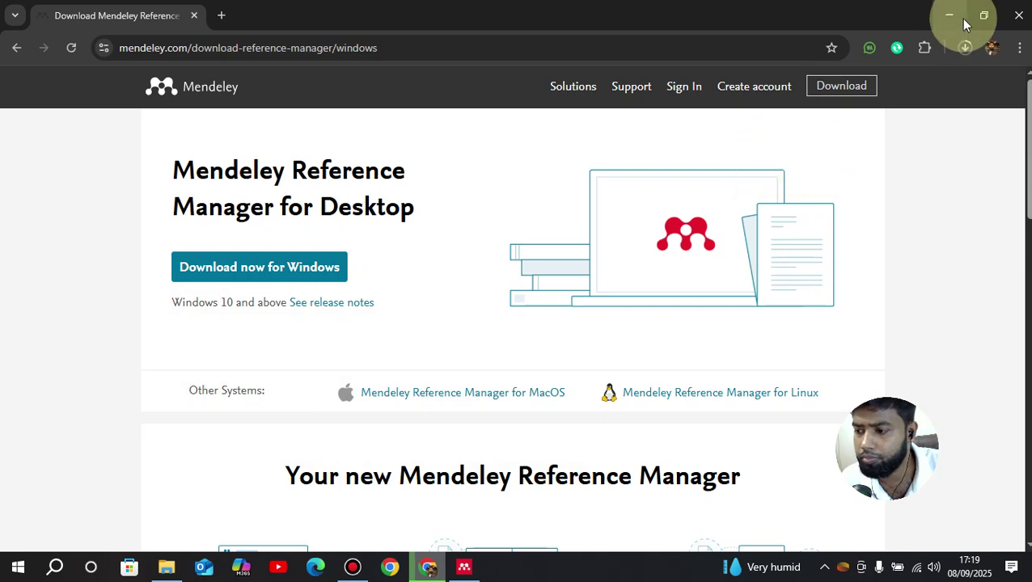
{"action": "left_click", "coordinate": [222, 15]}
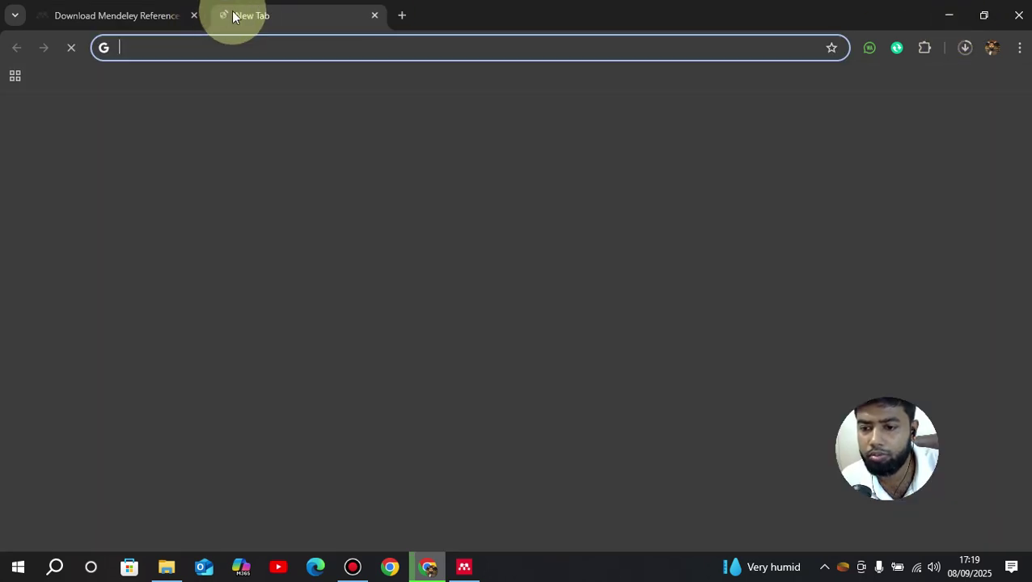
{"action": "left_click", "coordinate": [949, 16]}
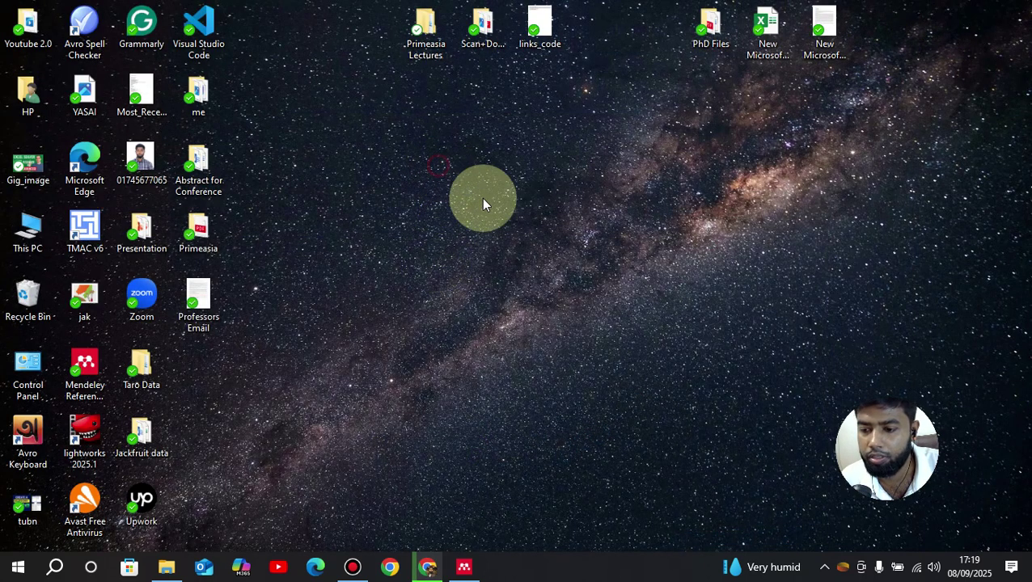
Create a new Microsoft Word Document on the desktop, keeping the name 'New Microsoft Word Document (2)'.
{"action": "right_click", "coordinate": [441, 168]}
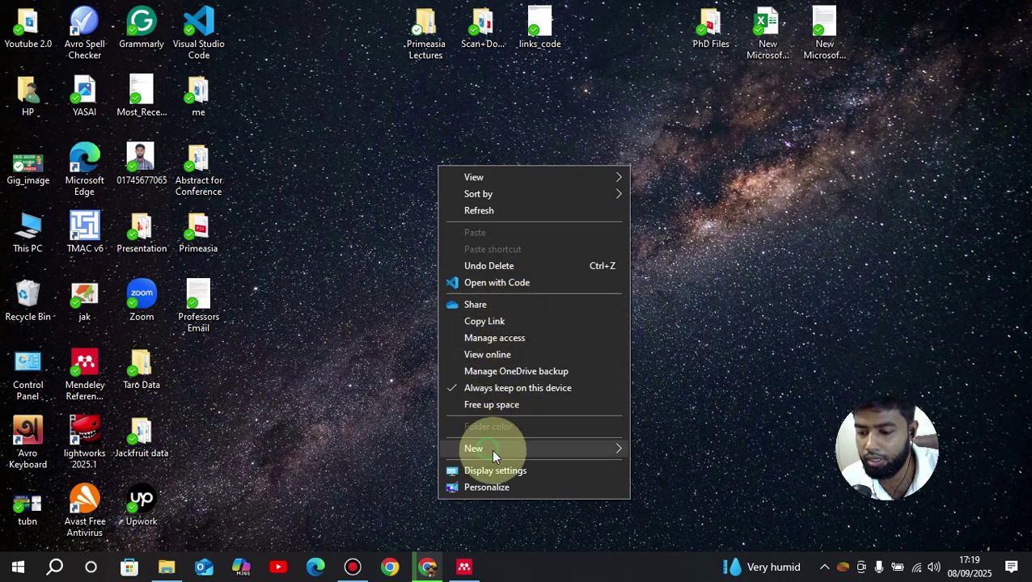
{"action": "mouse_move", "coordinate": [487, 448]}
{"action": "left_click", "coordinate": [668, 314]}
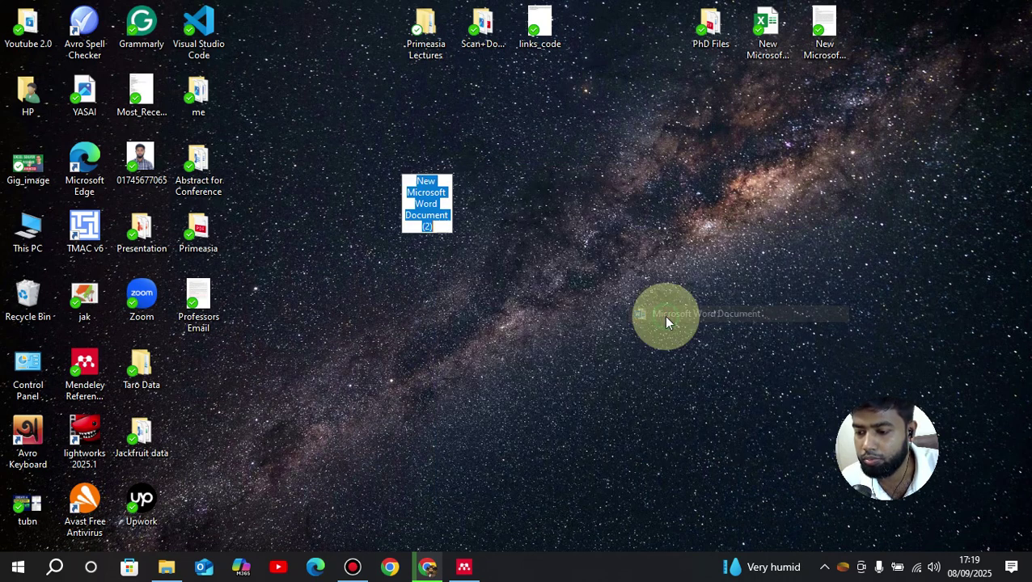
{"action": "left_click", "coordinate": [511, 211]}
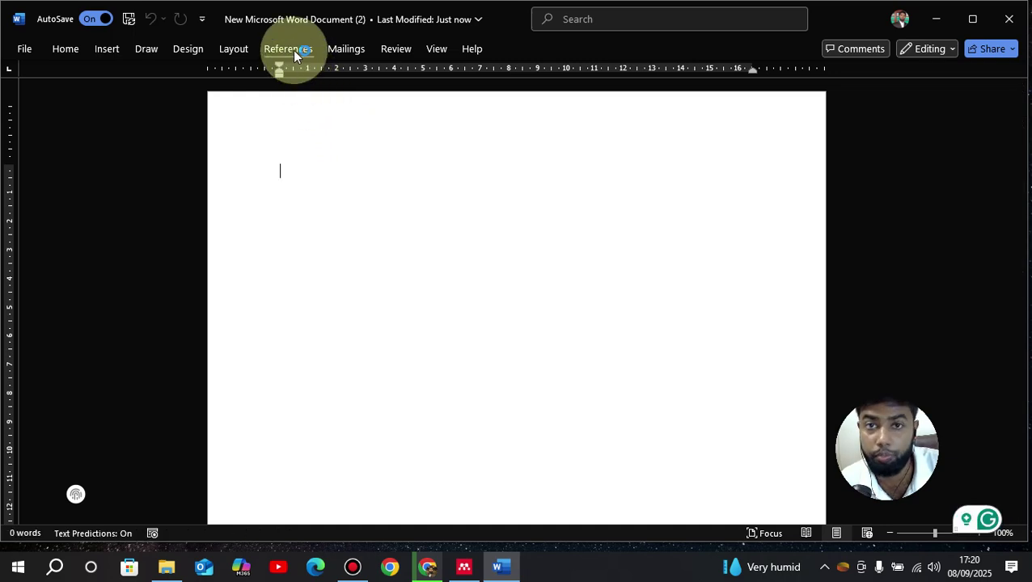
Check the new document's References tab for Mendeley tools, then return to Chrome.
{"action": "left_click", "coordinate": [296, 51]}
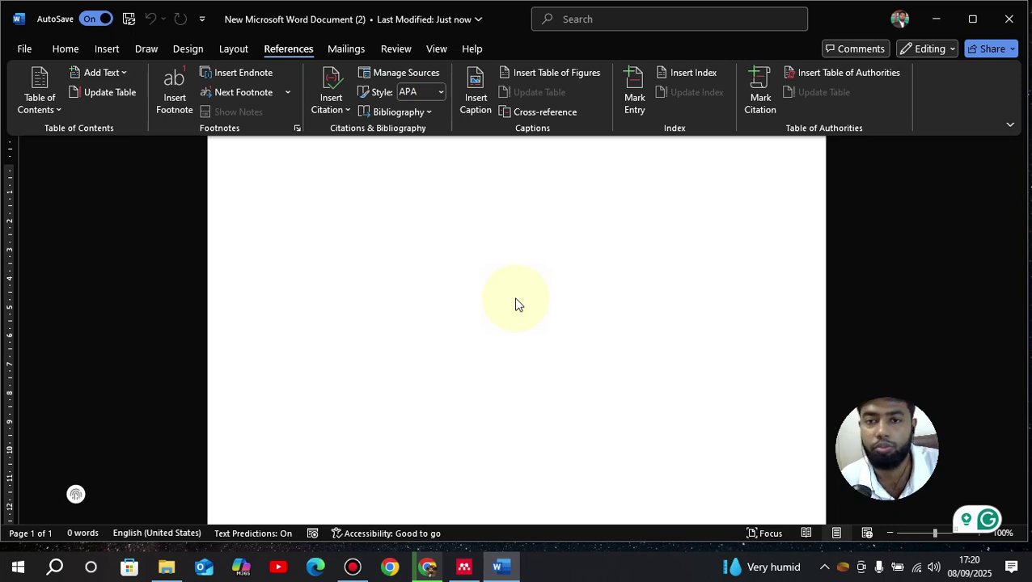
{"action": "left_click", "coordinate": [427, 566]}
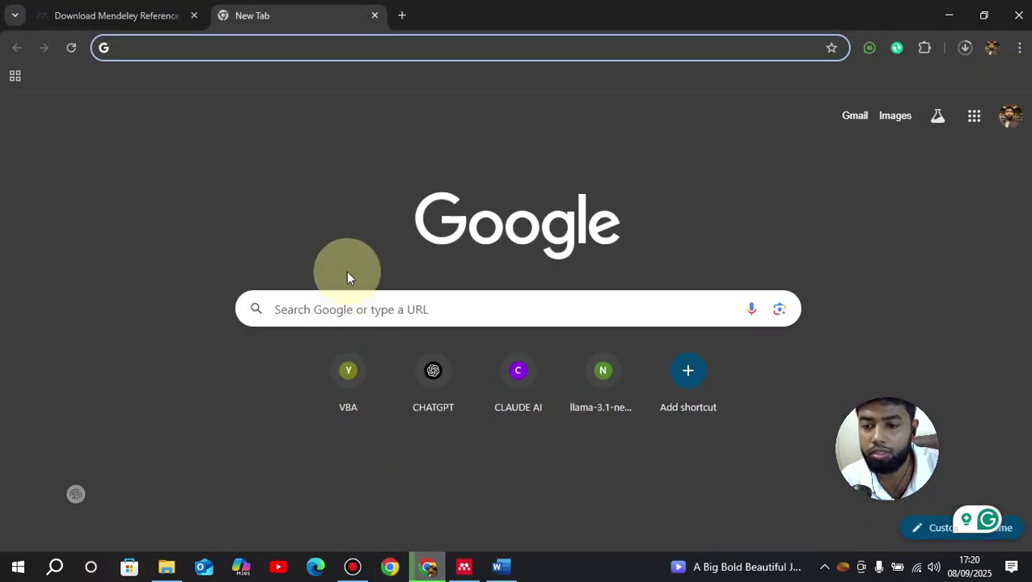
Search Google for Mendeley Cite for Word and open the mendeley.com Mendeley Cite page.
{"action": "left_click", "coordinate": [349, 315]}
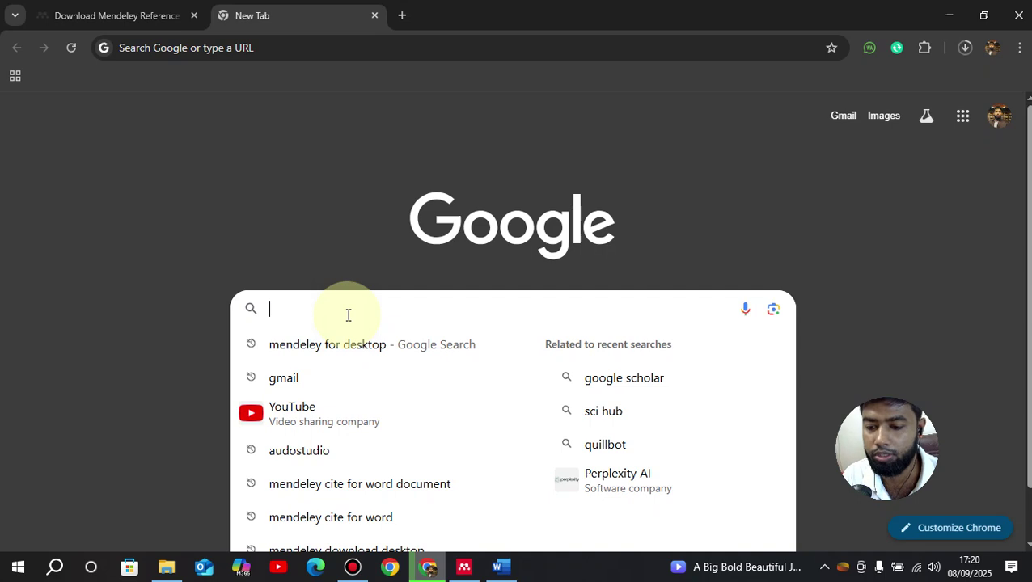
{"action": "type", "text": "madn"}
{"action": "key", "text": "BackSpace"}
{"action": "key", "text": "BackSpace"}
{"action": "key", "text": "BackSpace"}
{"action": "type", "text": "e"}
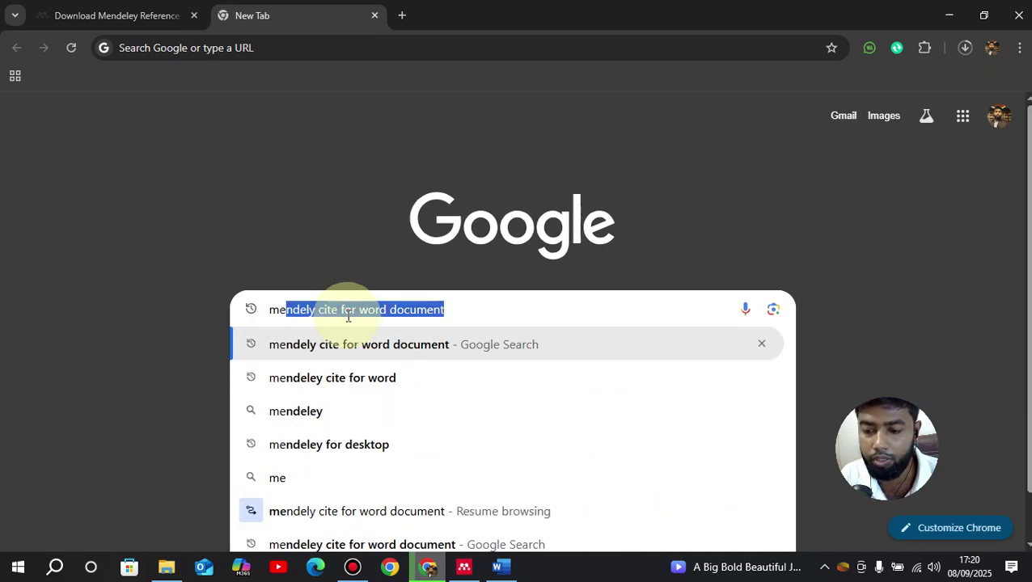
{"action": "type", "text": "ndely cite for word"}
{"action": "key", "text": "Return"}
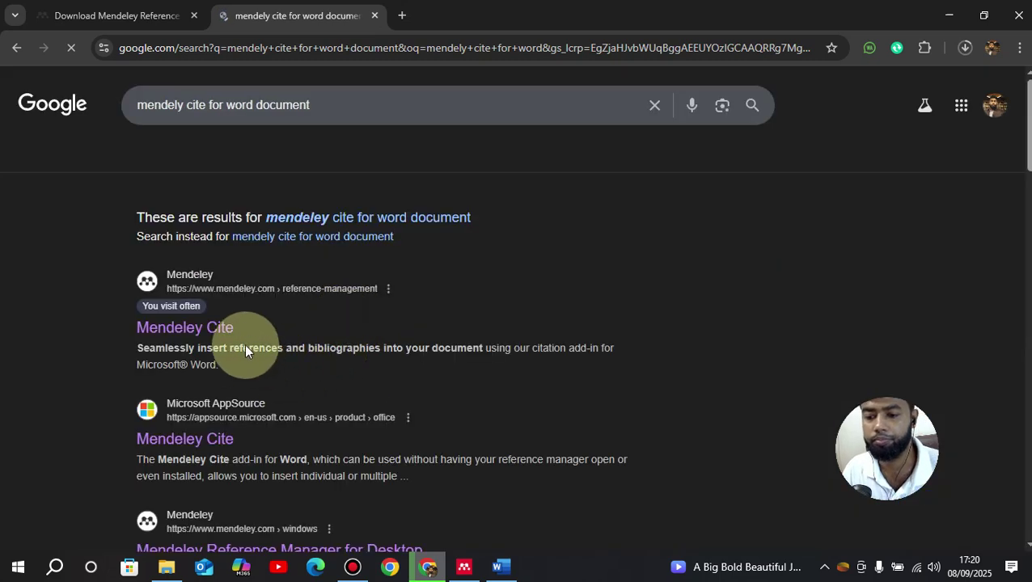
{"action": "left_click", "coordinate": [204, 326]}
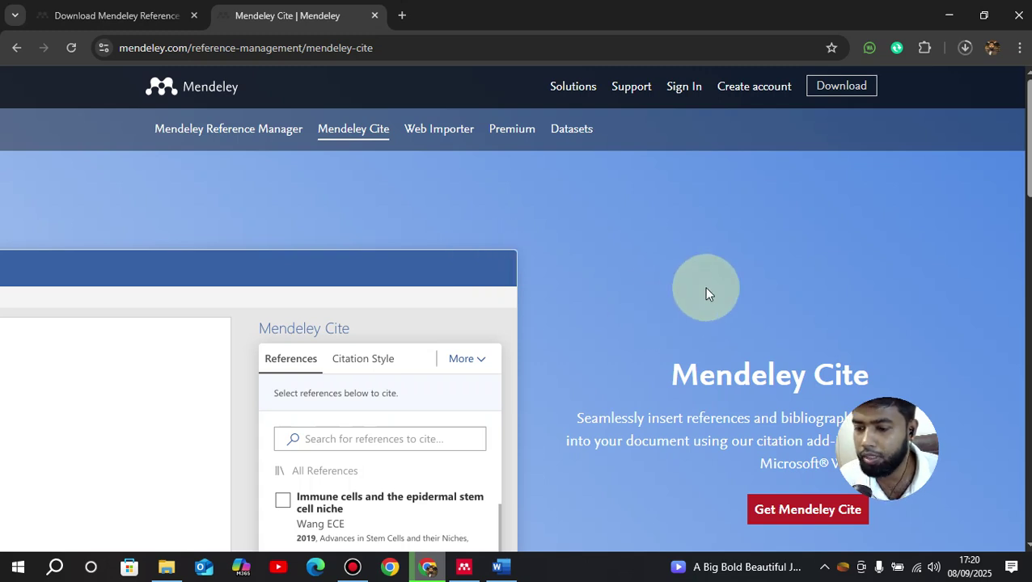
Follow 'Get Mendeley Cite' to the add-in's Microsoft AppSource listing and its details form.
{"action": "scroll", "coordinate": [705, 291], "scroll_direction": "down", "scroll_amount": 2}
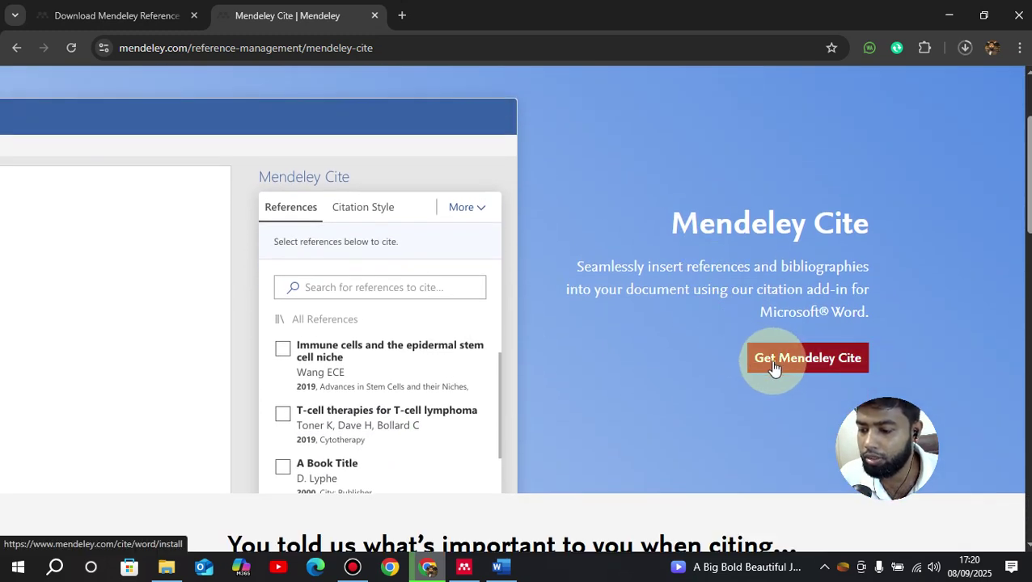
{"action": "left_click", "coordinate": [772, 363]}
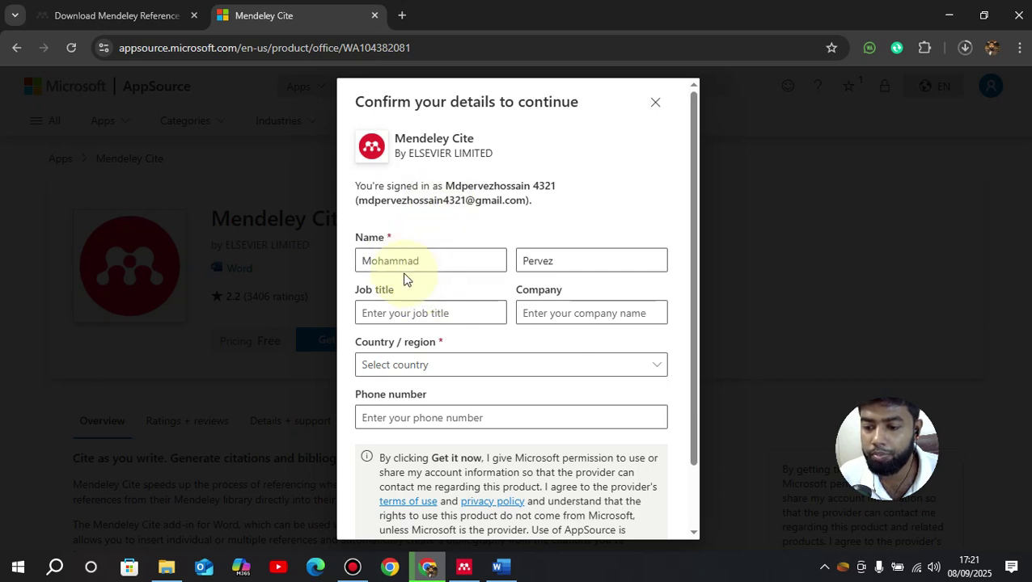
Set the country/region to Bangladesh and request the free Mendeley Cite add-in.
{"action": "left_click", "coordinate": [426, 373]}
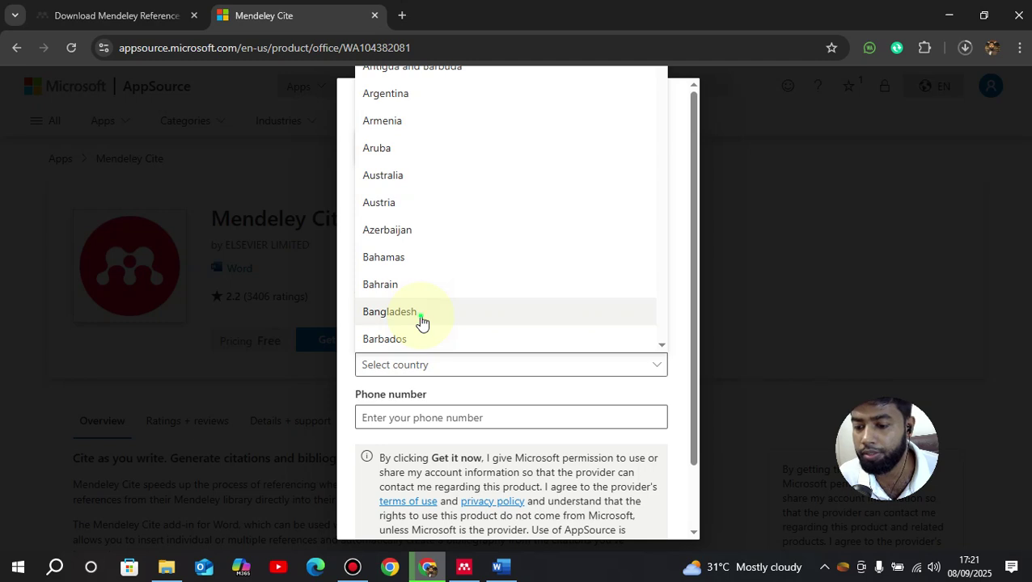
{"action": "left_click", "coordinate": [421, 320]}
{"action": "scroll", "coordinate": [454, 357], "scroll_direction": "down", "scroll_amount": 1}
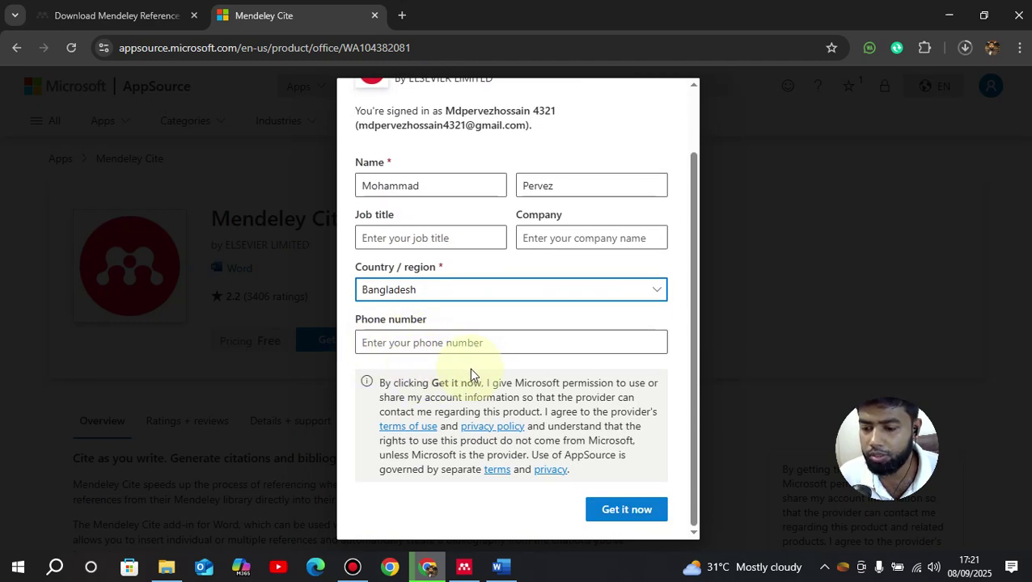
{"action": "left_click", "coordinate": [602, 511]}
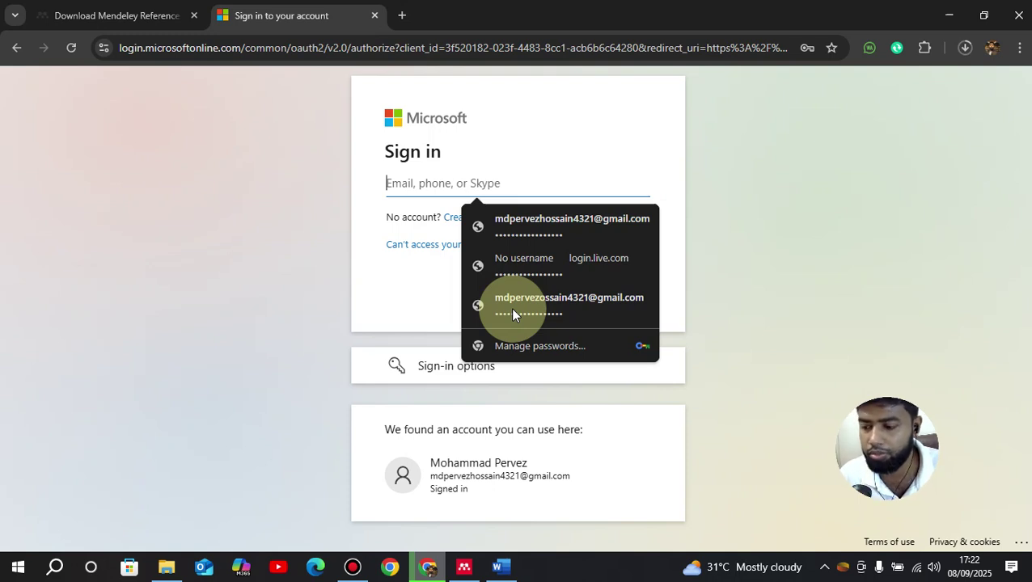
Sign in with the saved Microsoft account and open Mendeley Cite in Word.
{"action": "left_click", "coordinate": [545, 228]}
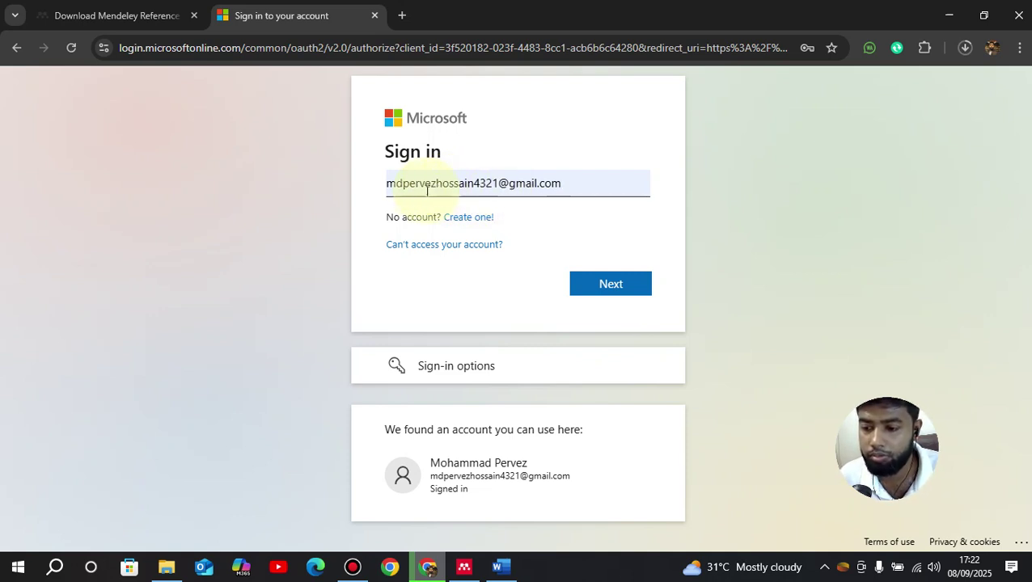
{"action": "left_click", "coordinate": [613, 285]}
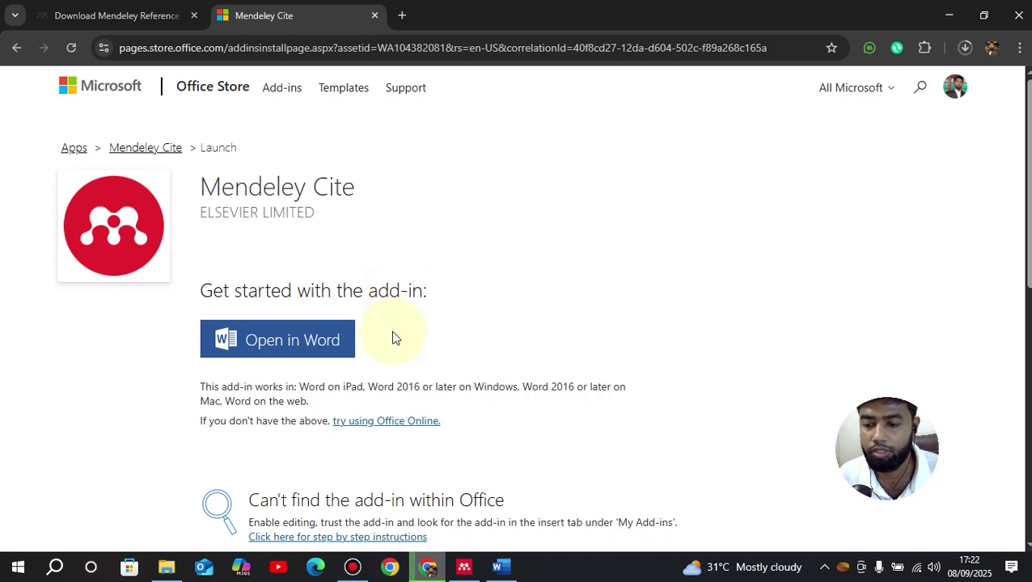
{"action": "left_click", "coordinate": [275, 348]}
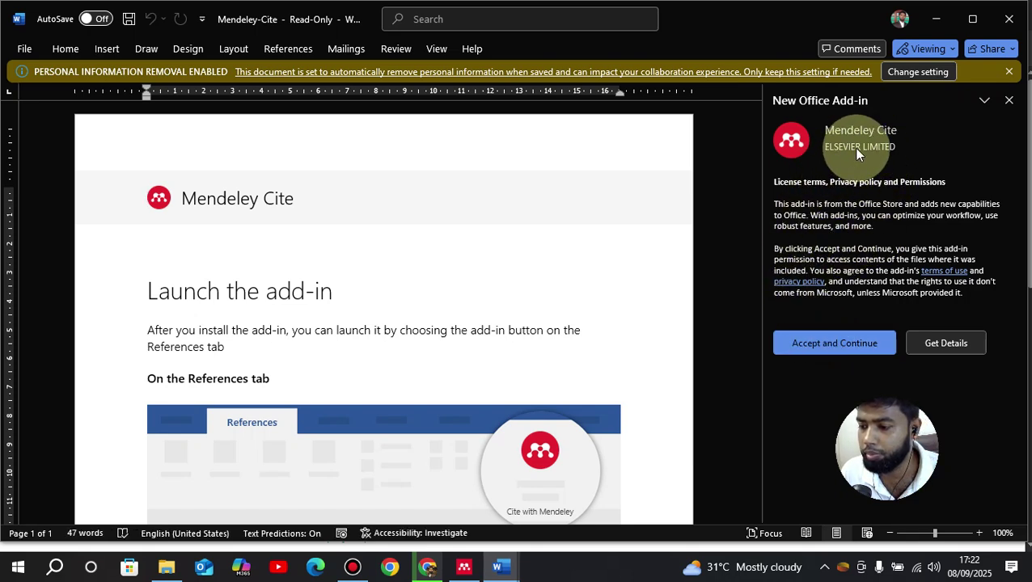
Accept the Mendeley Cite terms, browse the loaded library references, and close the personal-information banner.
{"action": "left_click", "coordinate": [803, 343]}
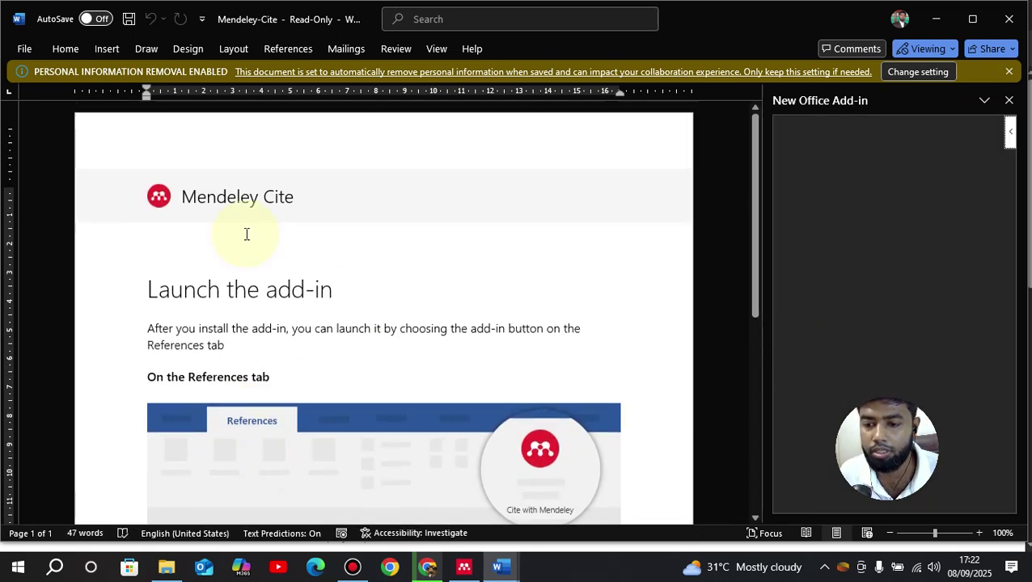
{"action": "scroll", "coordinate": [263, 329], "scroll_direction": "down", "scroll_amount": 1}
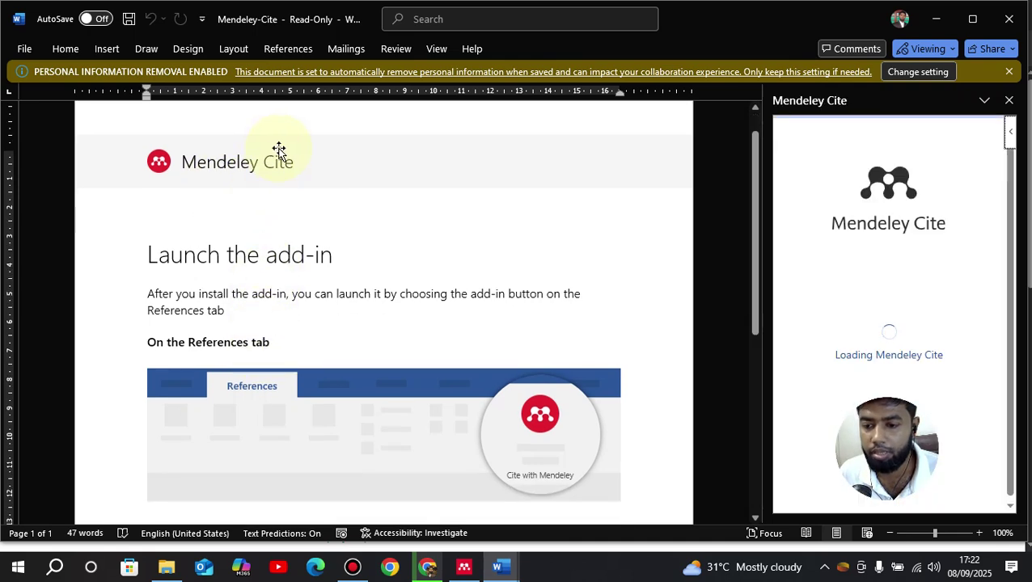
{"action": "scroll", "coordinate": [284, 362], "scroll_direction": "down", "scroll_amount": 1}
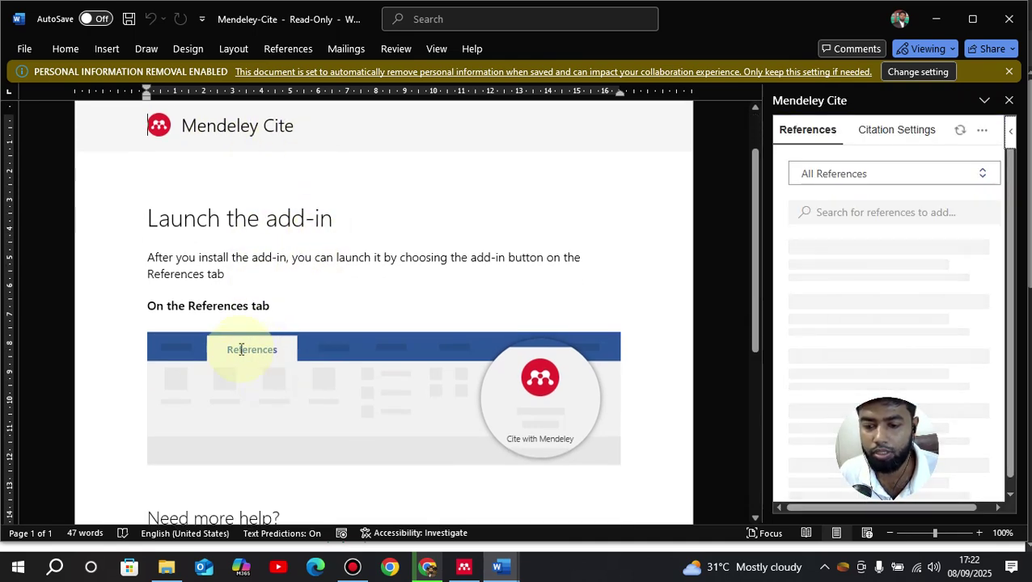
{"action": "scroll", "coordinate": [315, 375], "scroll_direction": "down", "scroll_amount": 1}
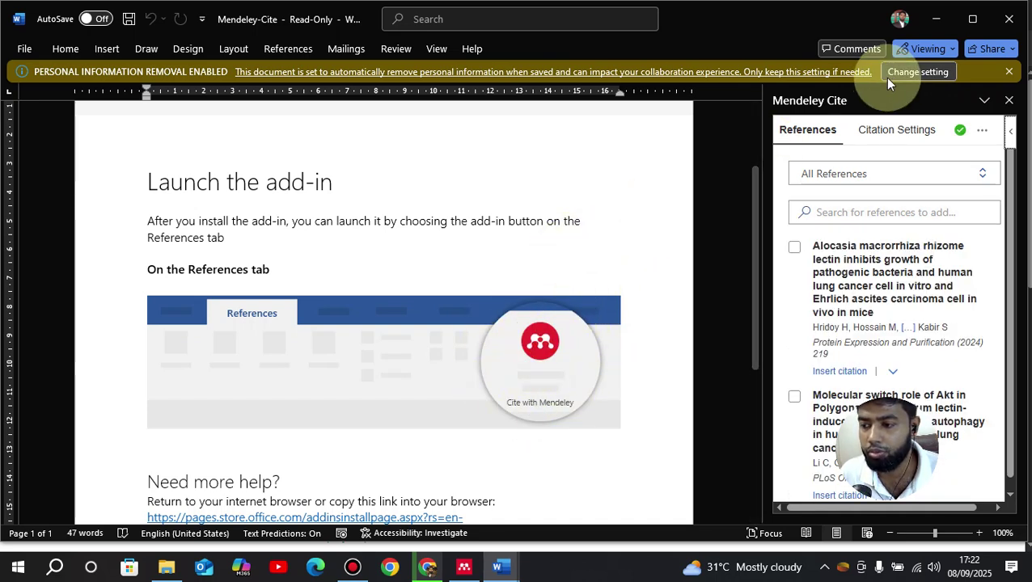
{"action": "scroll", "coordinate": [421, 353], "scroll_direction": "down", "scroll_amount": 3}
{"action": "scroll", "coordinate": [510, 275], "scroll_direction": "up", "scroll_amount": 2}
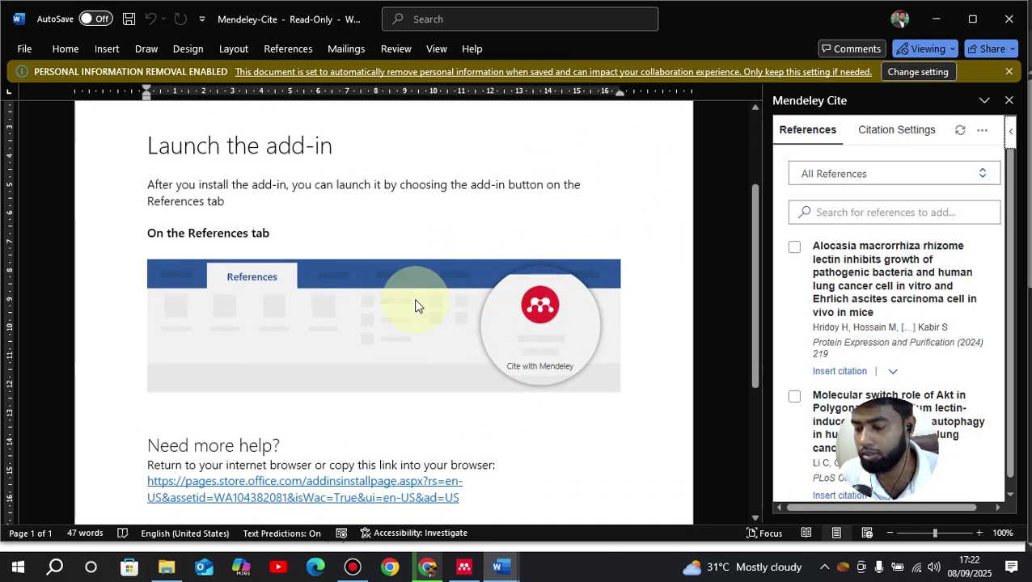
{"action": "scroll", "coordinate": [437, 307], "scroll_direction": "up", "scroll_amount": 2}
{"action": "scroll", "coordinate": [857, 288], "scroll_direction": "down", "scroll_amount": 1}
{"action": "scroll", "coordinate": [882, 291], "scroll_direction": "up", "scroll_amount": 1}
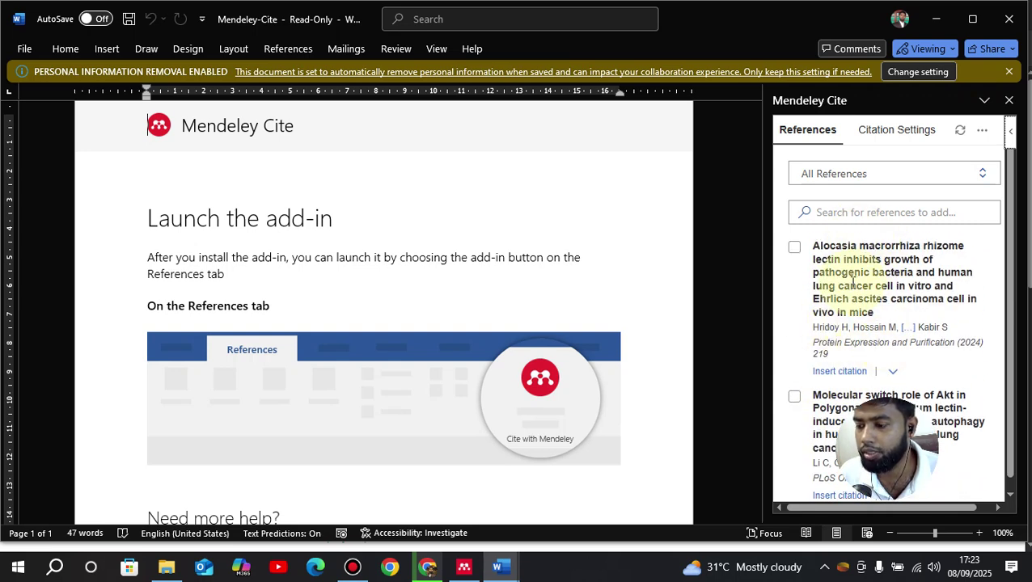
{"action": "scroll", "coordinate": [874, 306], "scroll_direction": "down", "scroll_amount": 2}
{"action": "scroll", "coordinate": [866, 307], "scroll_direction": "up", "scroll_amount": 2}
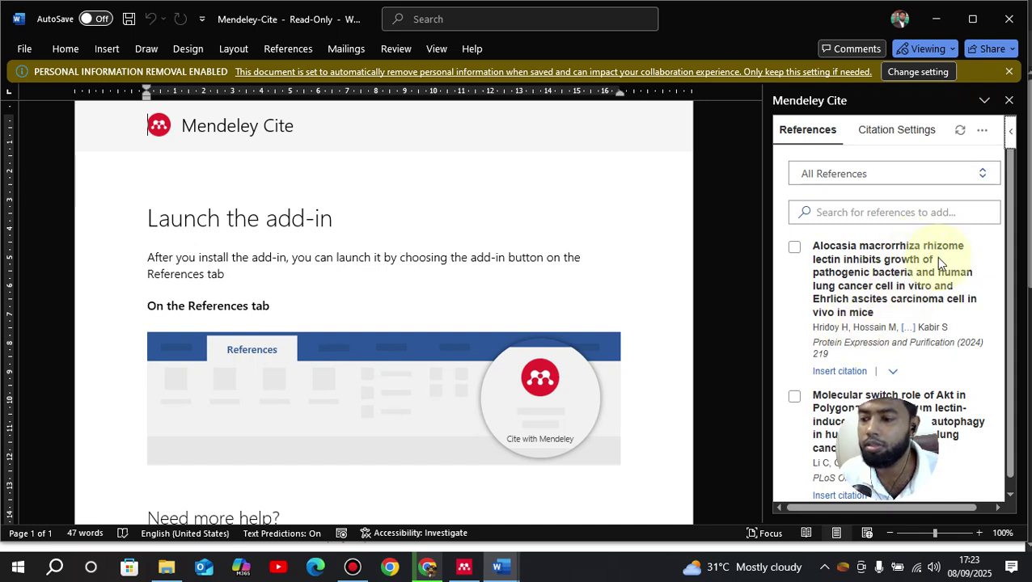
{"action": "left_click", "coordinate": [1009, 72]}
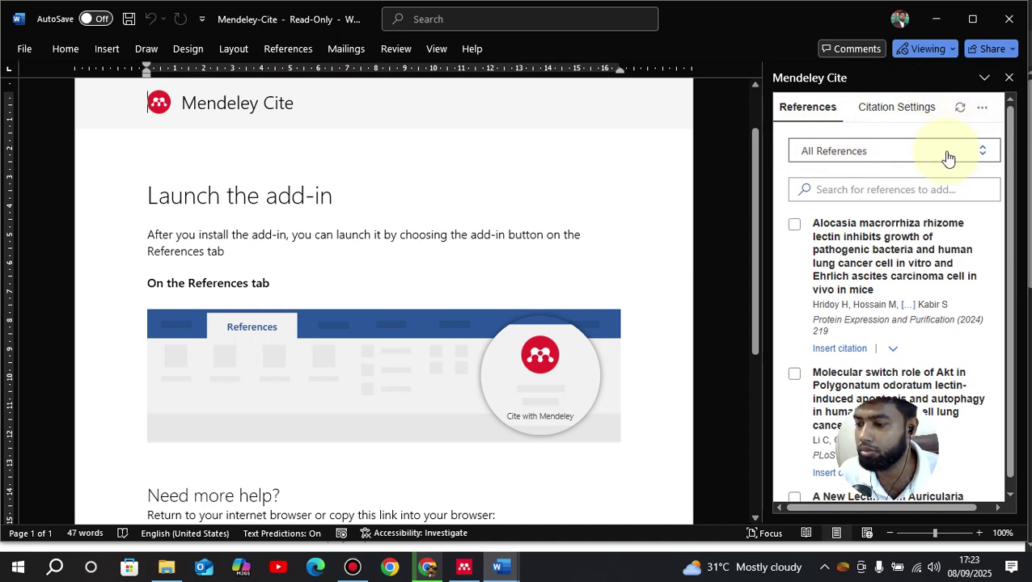
{"action": "left_click", "coordinate": [283, 49]}
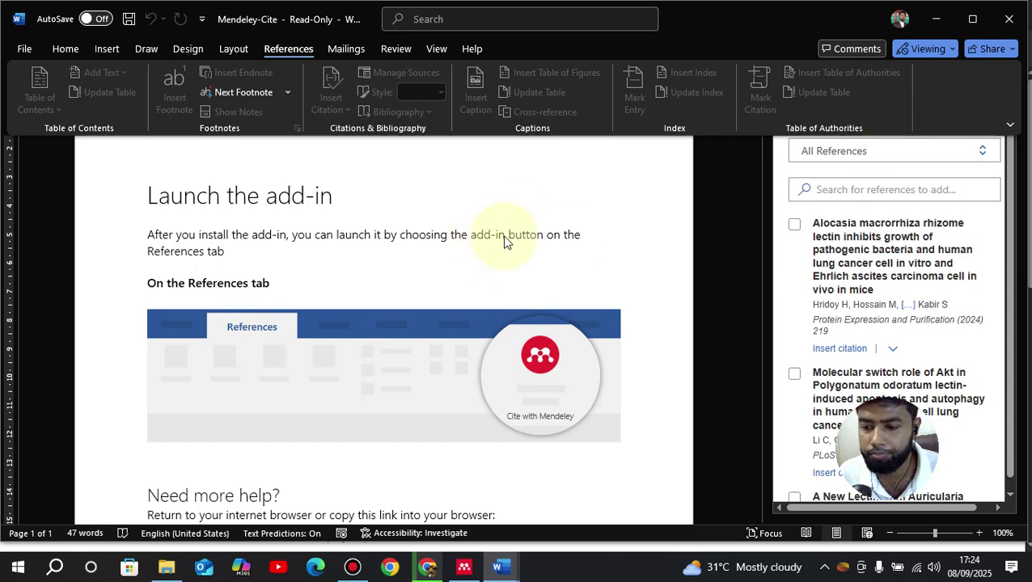
{"action": "left_click", "coordinate": [518, 207]}
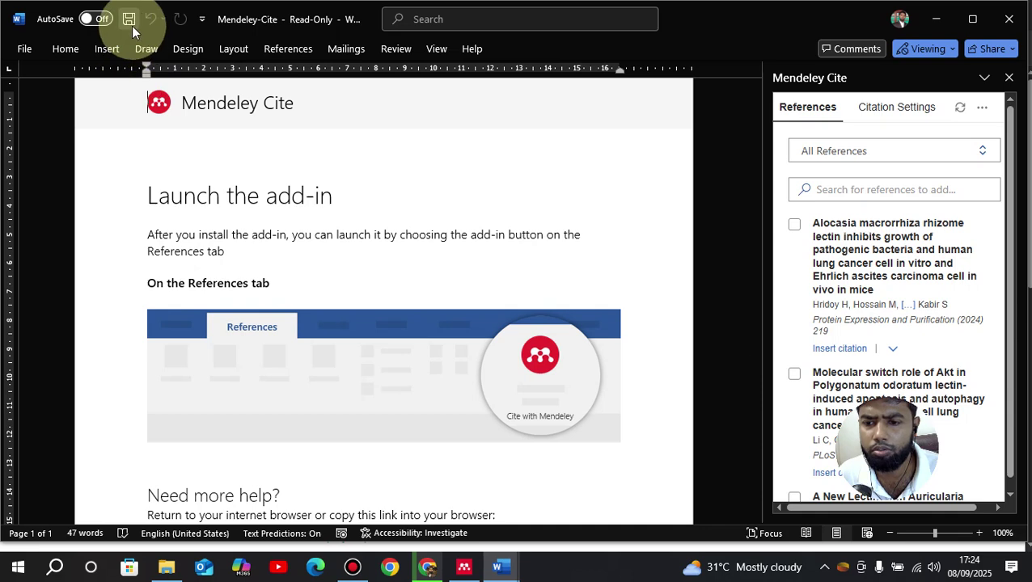
Close the Mendeley-Cite document without saving and quit Word.
{"action": "left_click", "coordinate": [1007, 15]}
{"action": "left_click", "coordinate": [546, 305]}
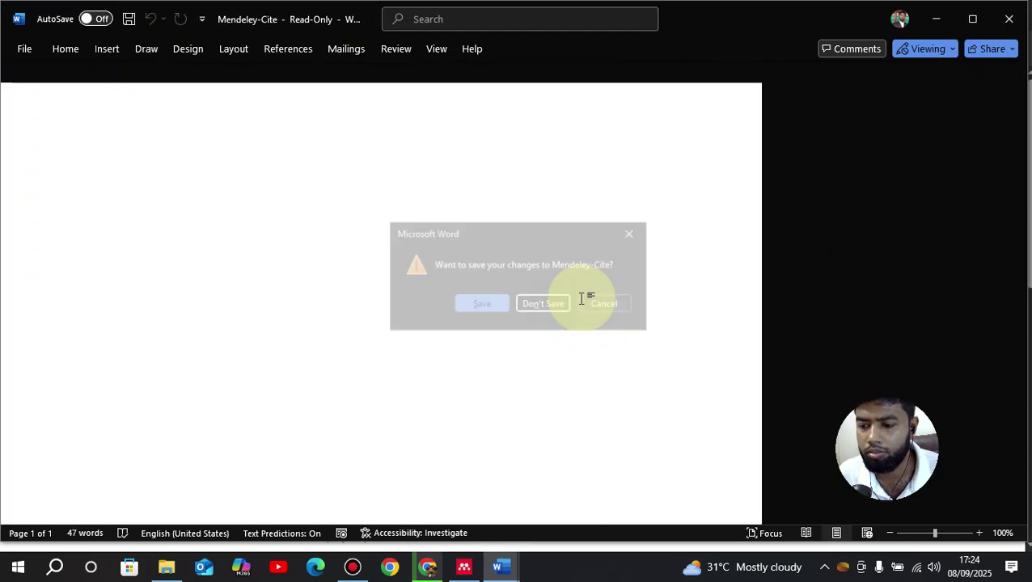
{"action": "left_click", "coordinate": [1008, 23]}
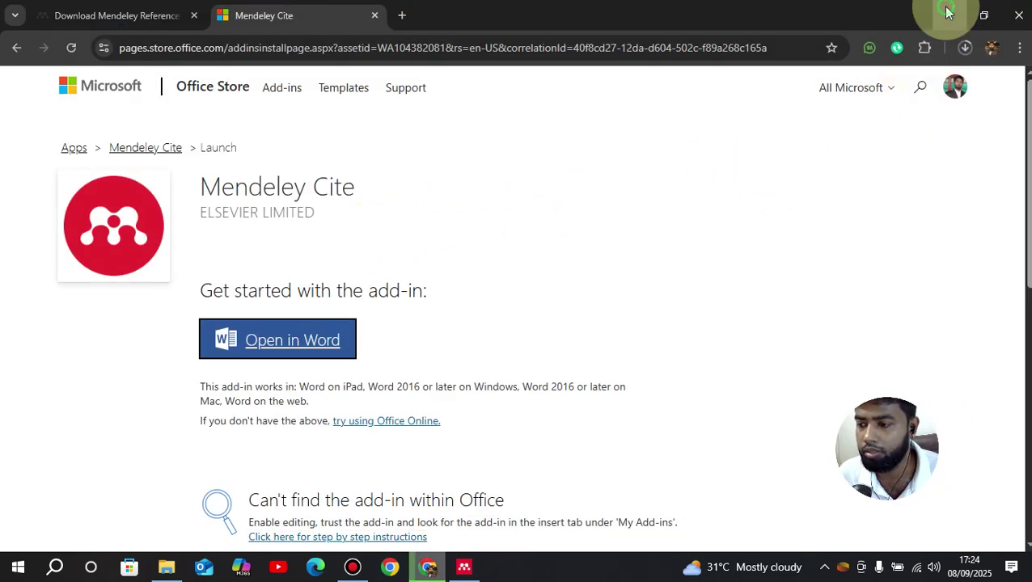
Minimize the browser, refresh the desktop, and reopen the blank New Microsoft Word Document.
{"action": "left_click", "coordinate": [950, 16]}
{"action": "right_click", "coordinate": [564, 139]}
{"action": "left_click", "coordinate": [625, 183]}
{"action": "double_click", "coordinate": [429, 163]}
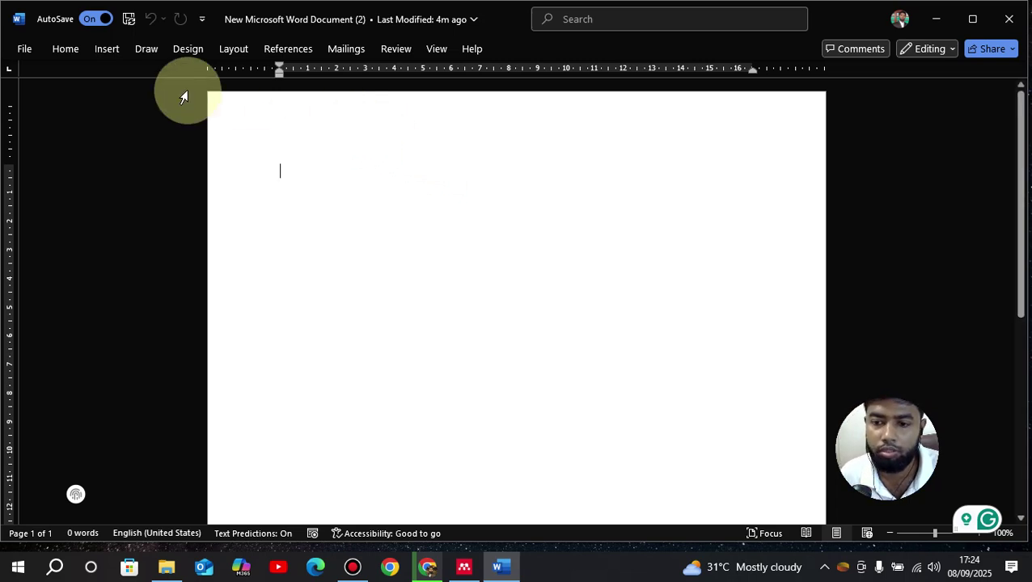
Bring up the Office Add-ins window and switch to the Store.
{"action": "left_click", "coordinate": [106, 50]}
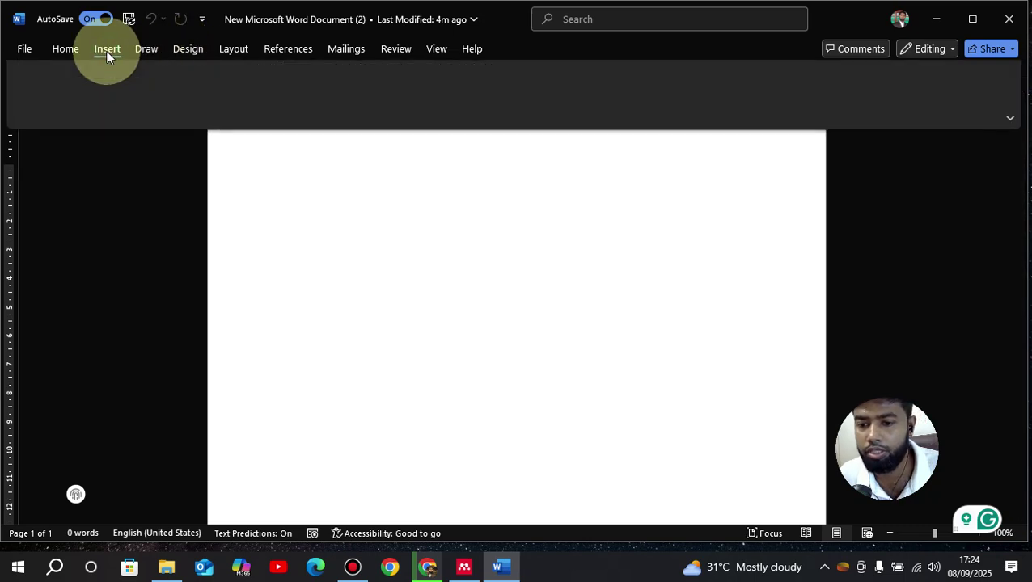
{"action": "left_click", "coordinate": [576, 19]}
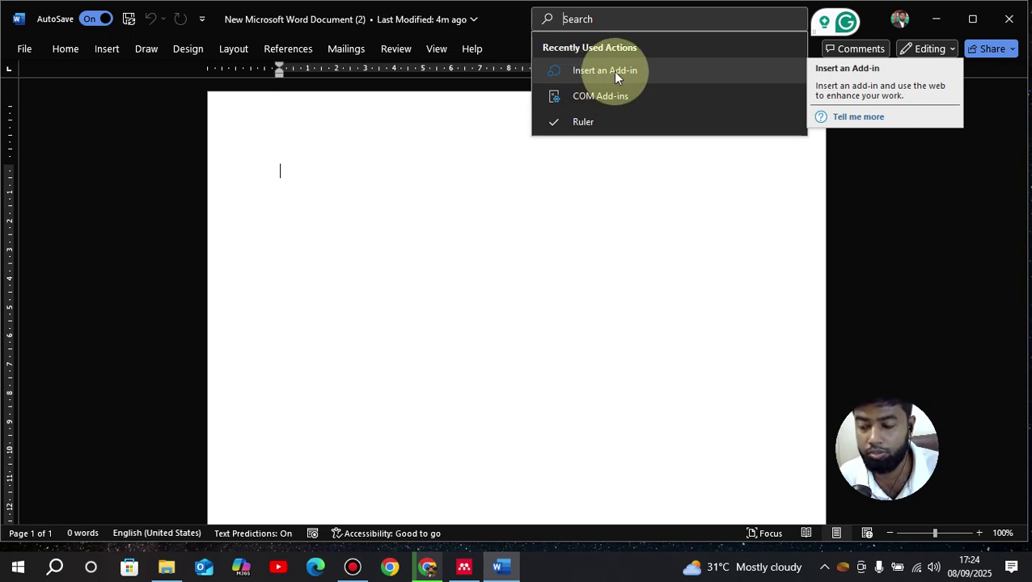
{"action": "left_click", "coordinate": [614, 74]}
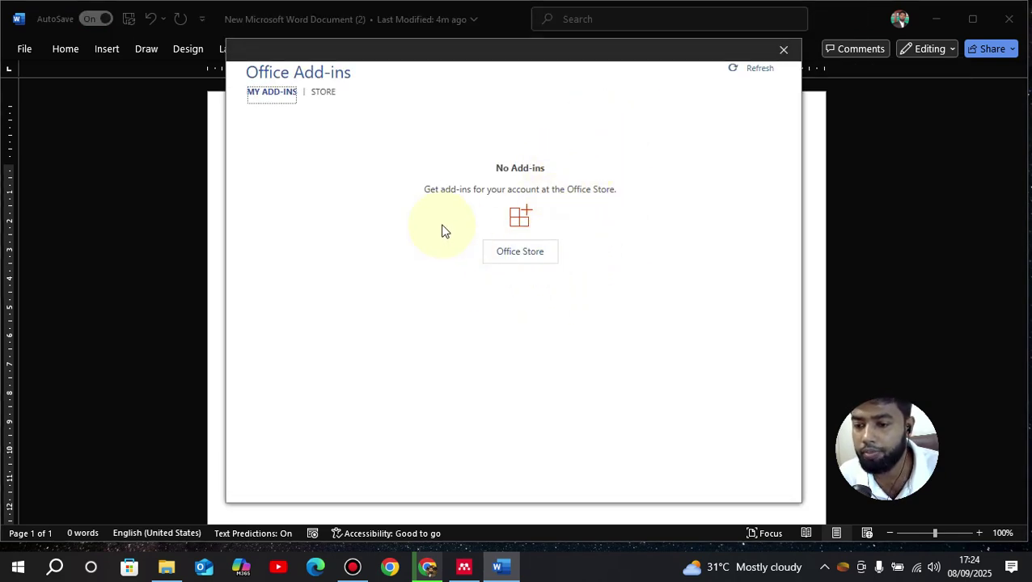
{"action": "left_click", "coordinate": [517, 257]}
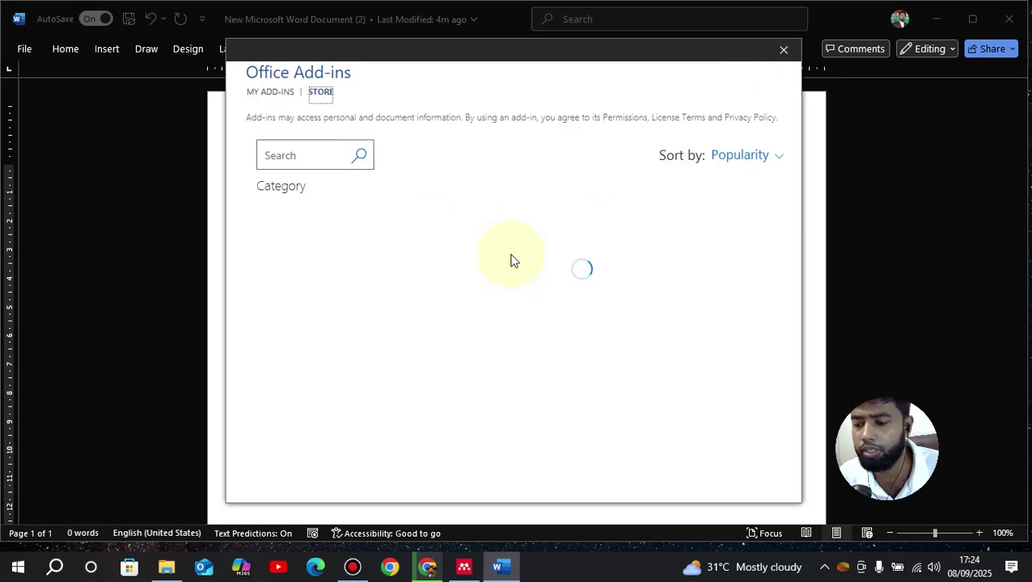
Search the store for 'mendely cite', add Mendeley Cite, and accept its license terms.
{"action": "left_click", "coordinate": [308, 157]}
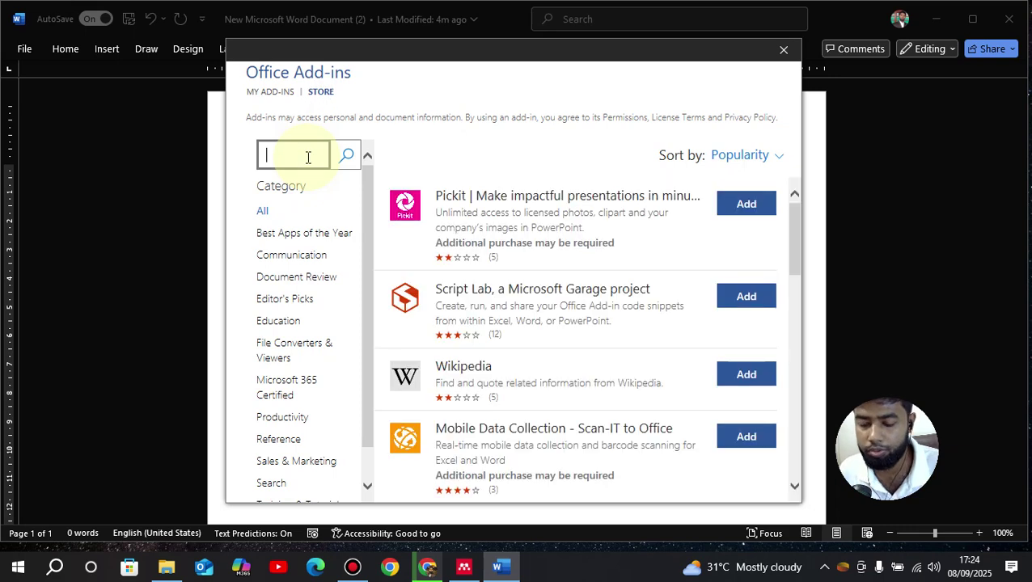
{"action": "type", "text": "m"}
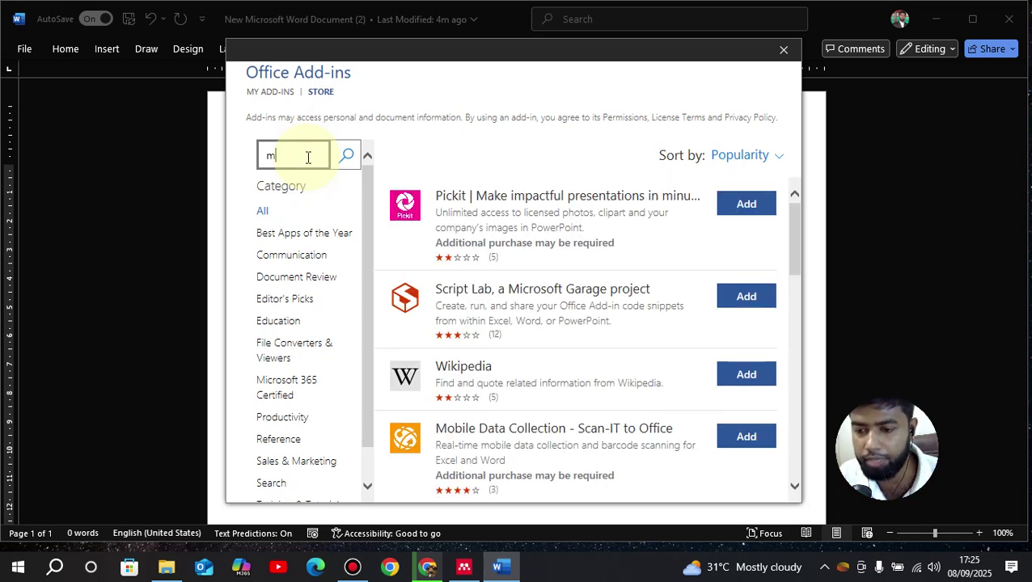
{"action": "type", "text": "e"}
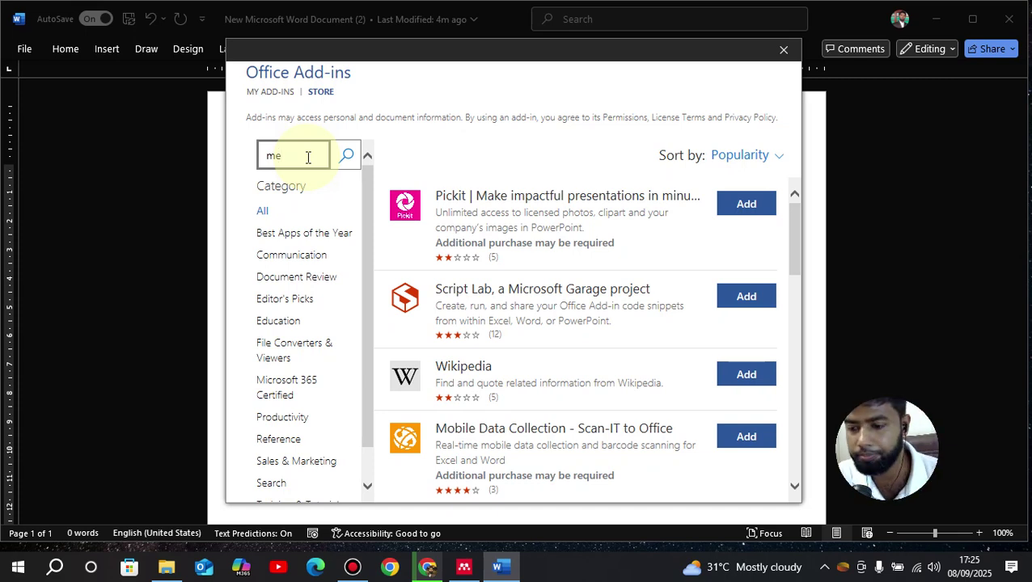
{"action": "type", "text": "ndel"}
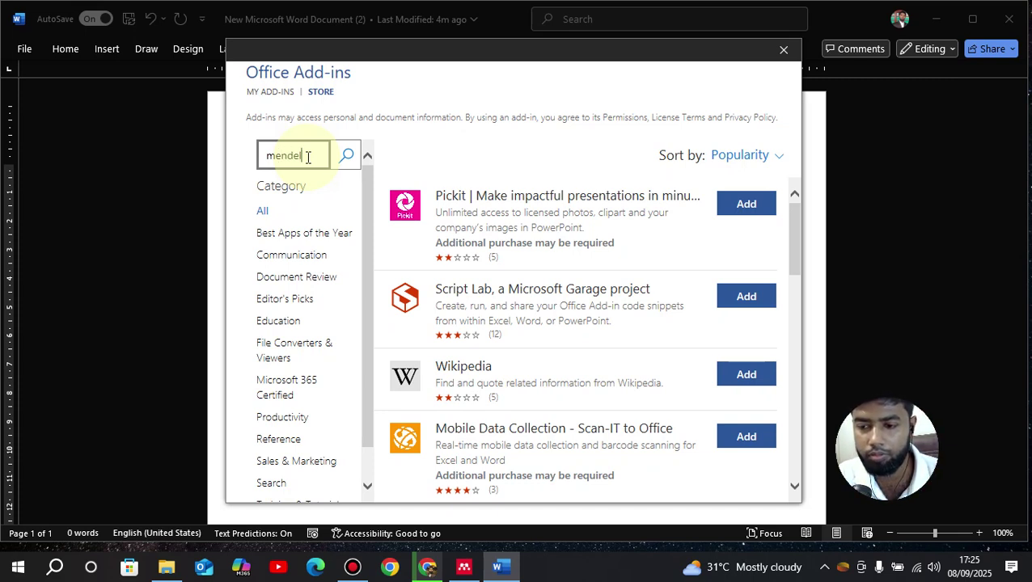
{"action": "type", "text": "y c"}
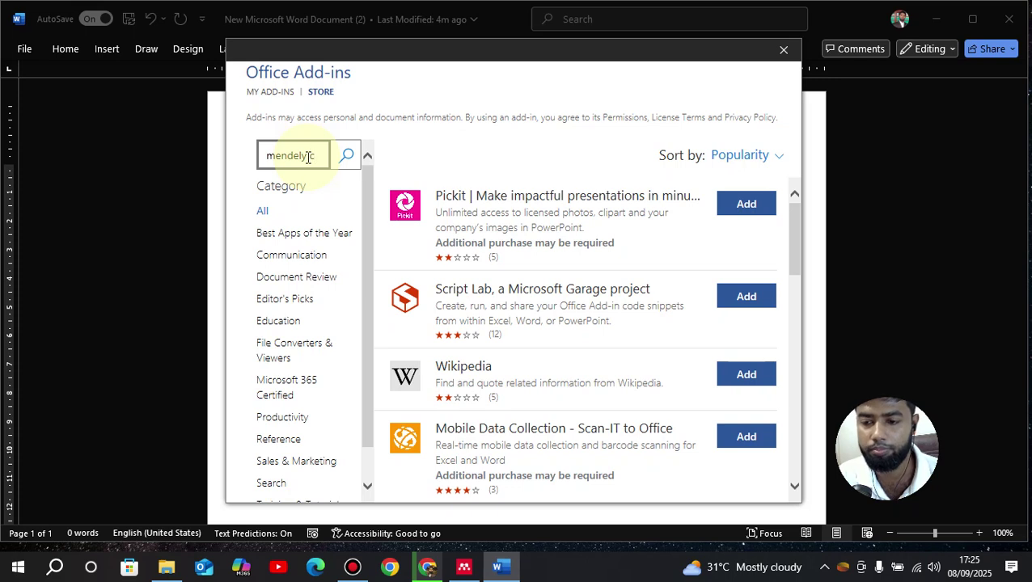
{"action": "type", "text": "ite"}
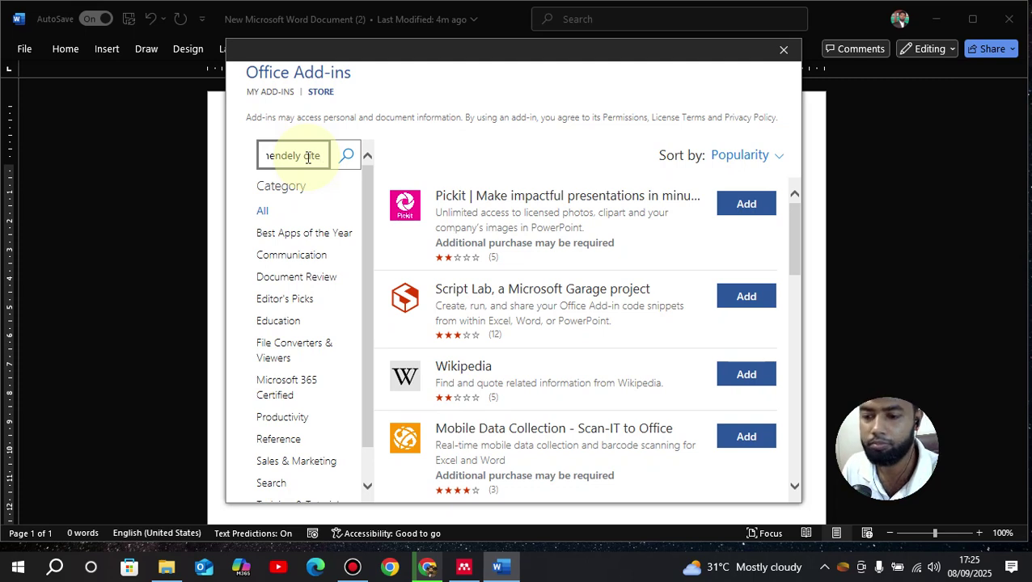
{"action": "left_click", "coordinate": [346, 155]}
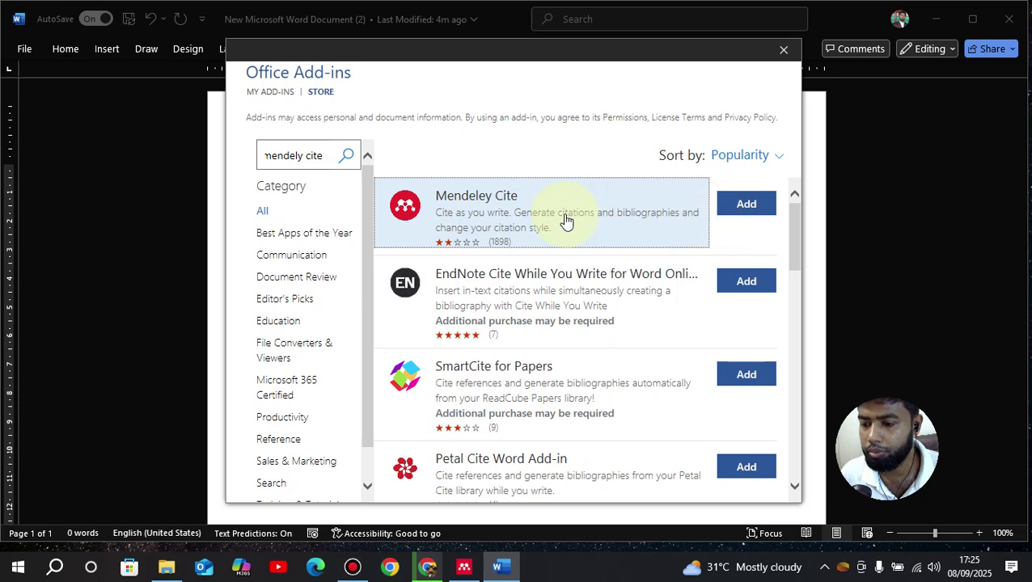
{"action": "left_click", "coordinate": [746, 205]}
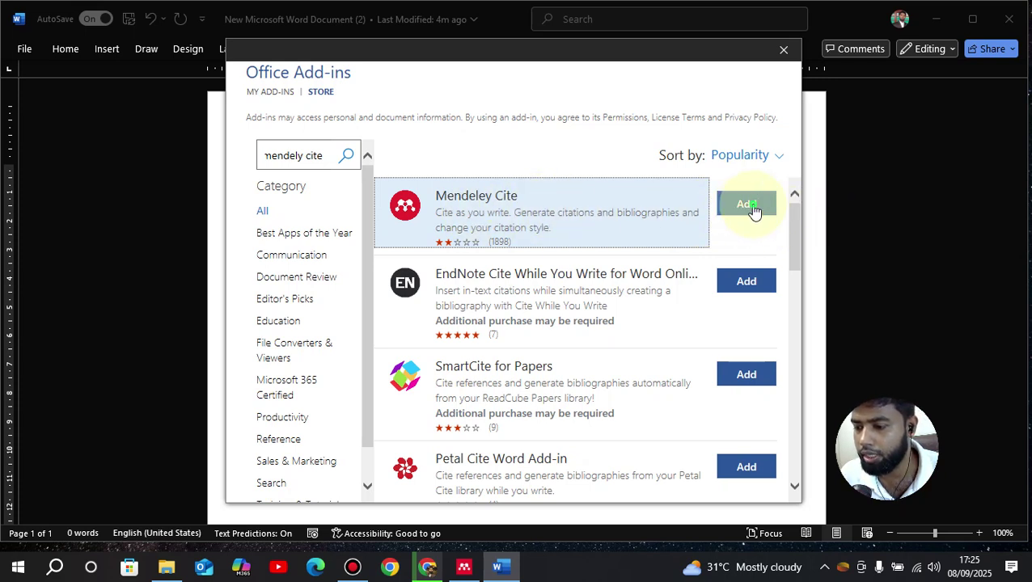
{"action": "left_click", "coordinate": [670, 319]}
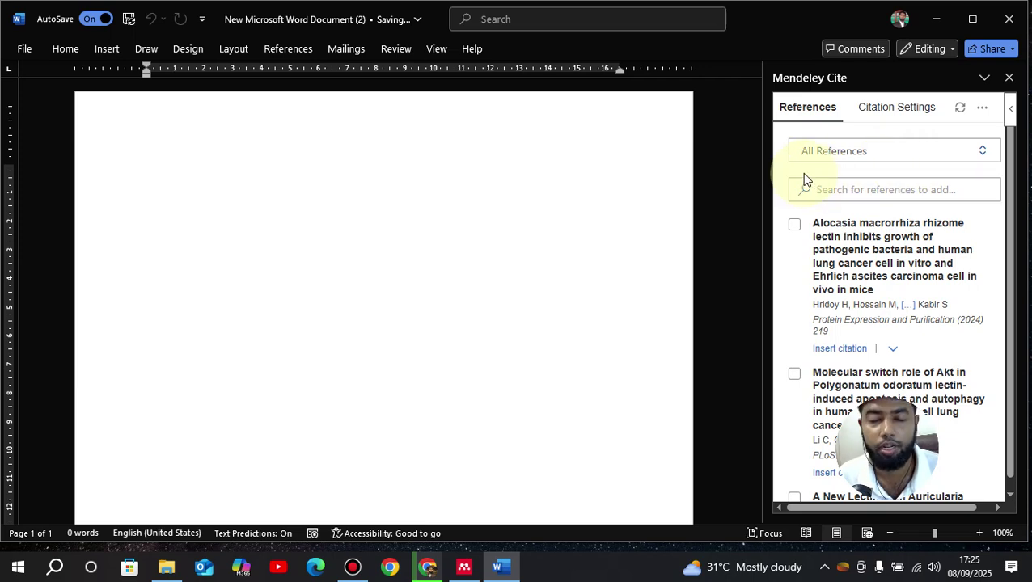
Look over the References ribbon for citation tools, then return to the Insert ribbon.
{"action": "left_click", "coordinate": [288, 49]}
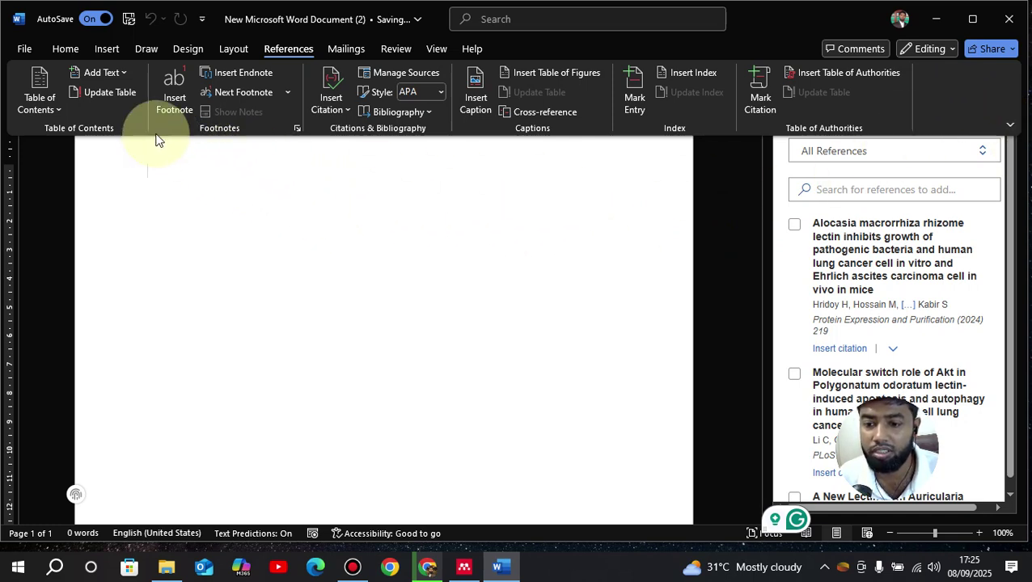
{"action": "left_click", "coordinate": [107, 49]}
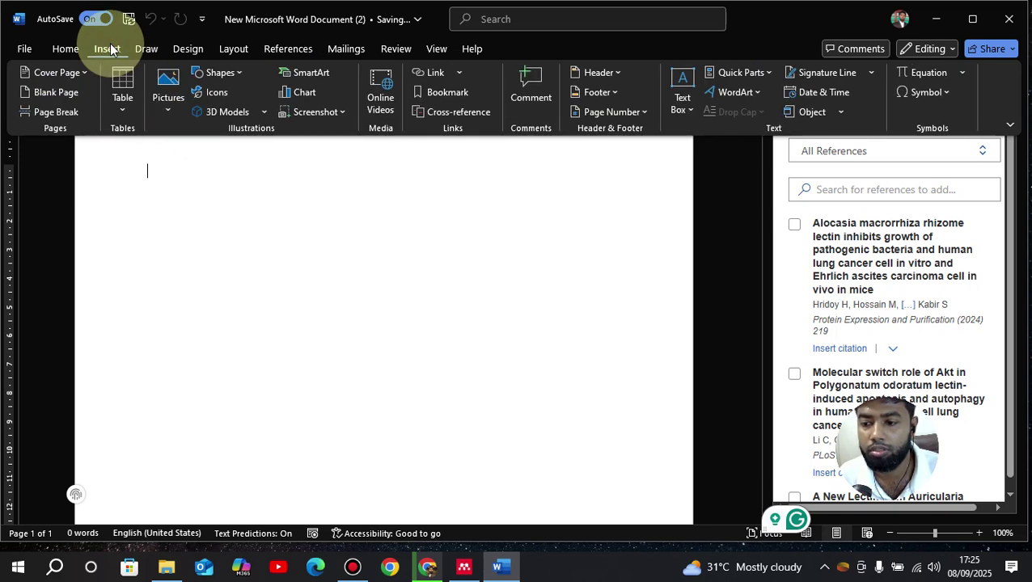
Open Insert an Add-in from the title-bar Search and switch to the Store.
{"action": "left_click", "coordinate": [494, 20]}
{"action": "left_click", "coordinate": [495, 21]}
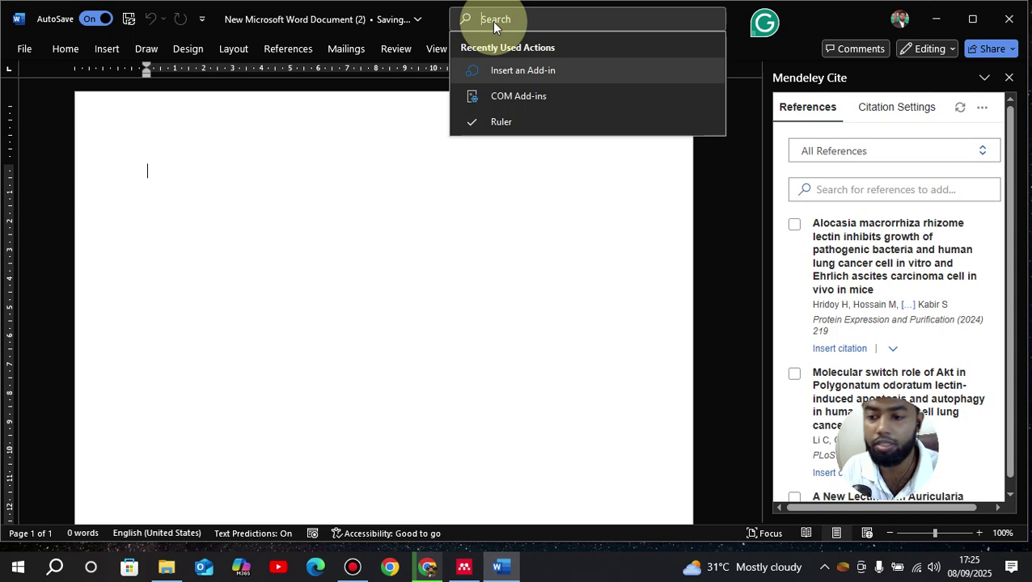
{"action": "left_click", "coordinate": [513, 73]}
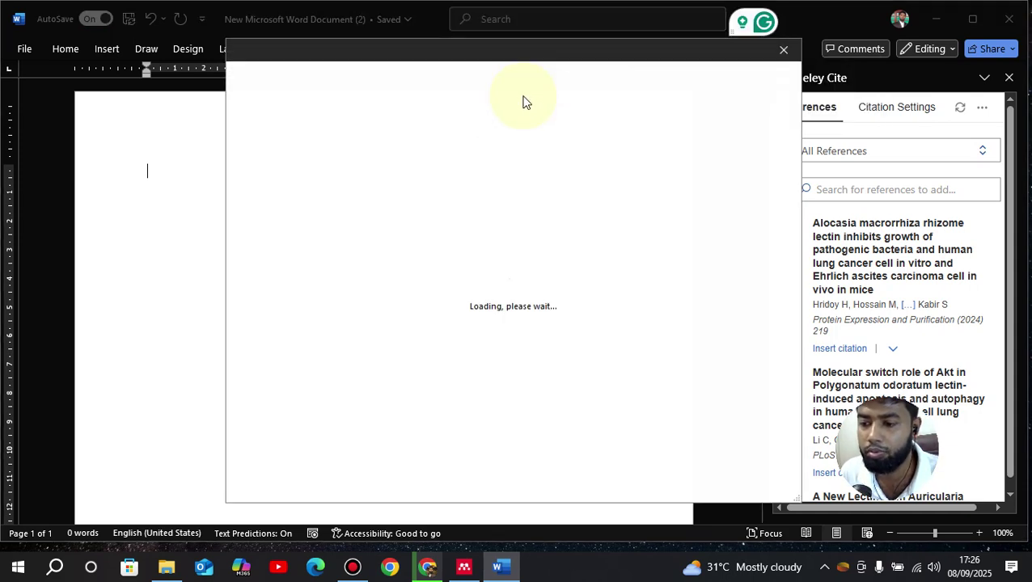
{"action": "left_click", "coordinate": [516, 256]}
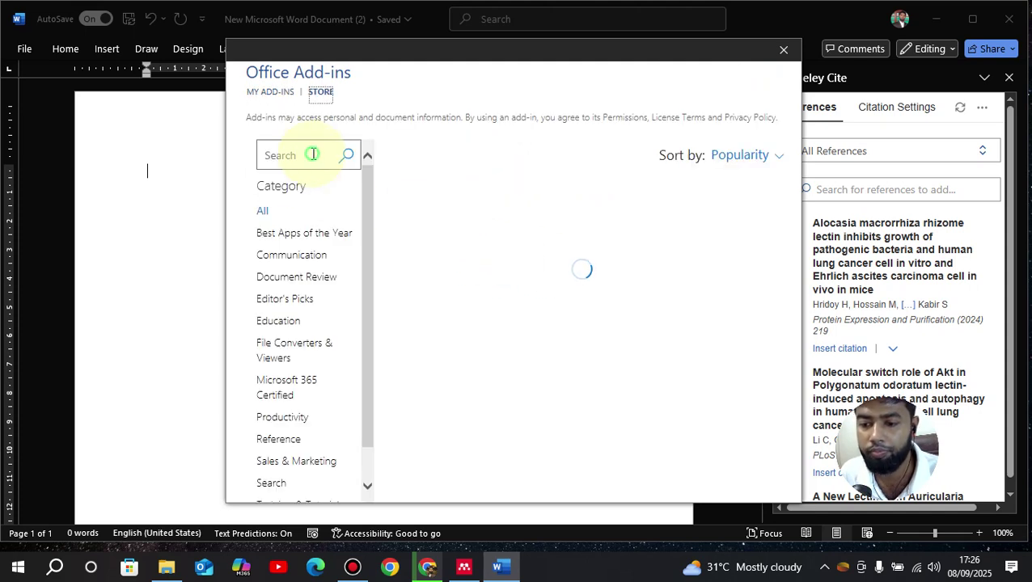
Search 'mendely cite', cancel the Pickit terms, then add Mendeley Cite and accept its license.
{"action": "left_click", "coordinate": [313, 153]}
{"action": "type", "text": "me"}
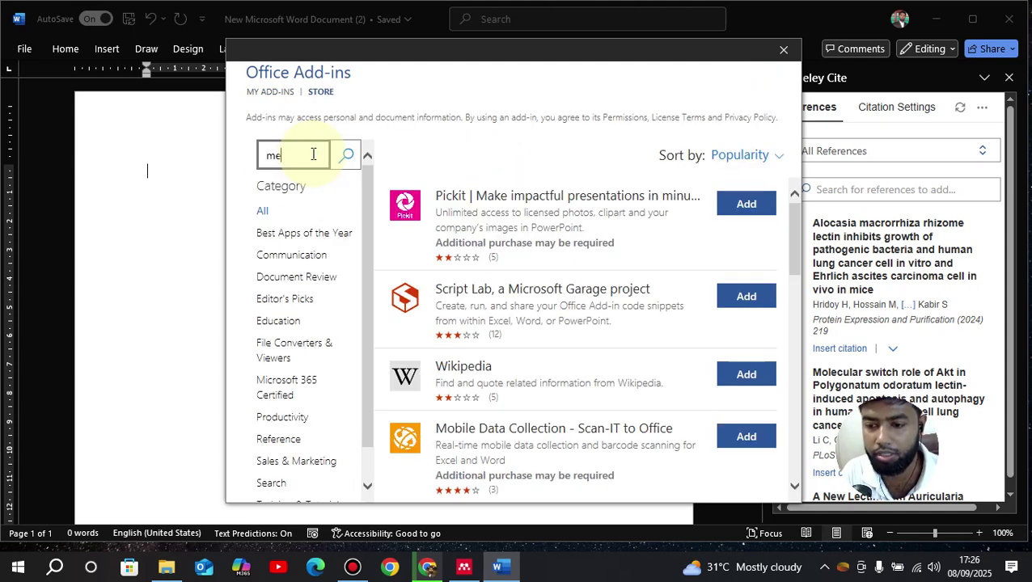
{"action": "type", "text": "ndely cit"}
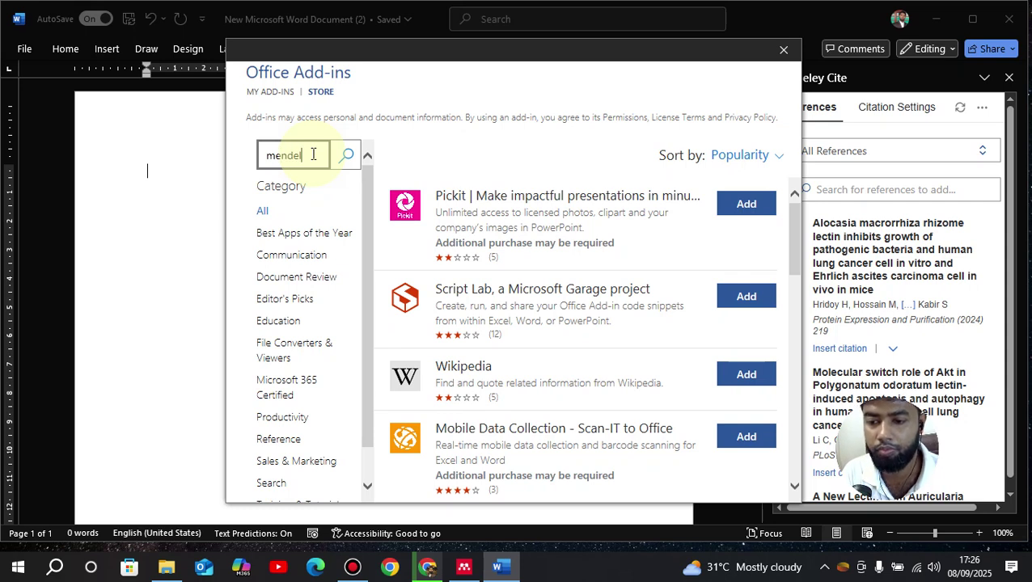
{"action": "type", "text": "e"}
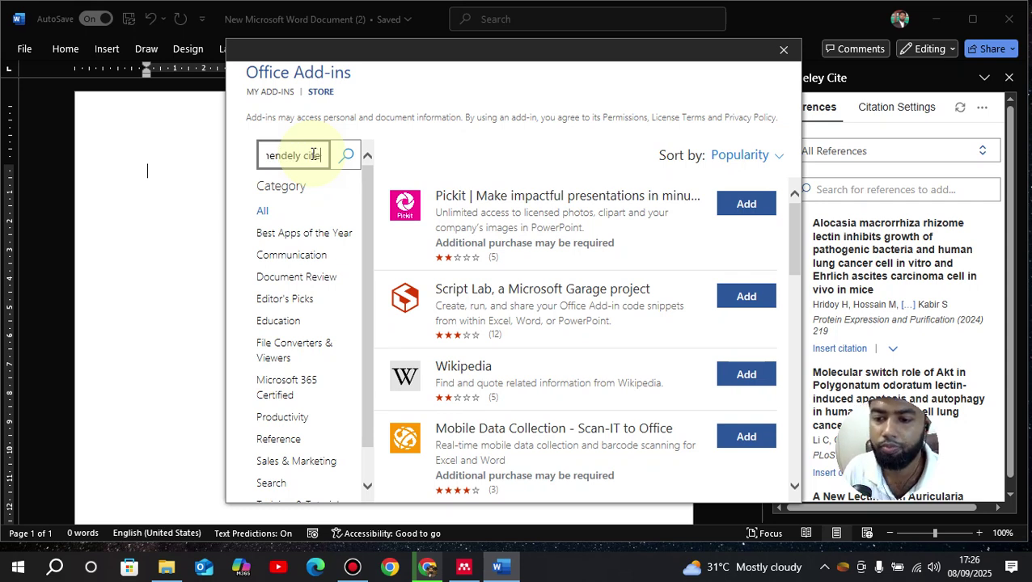
{"action": "left_click", "coordinate": [745, 206]}
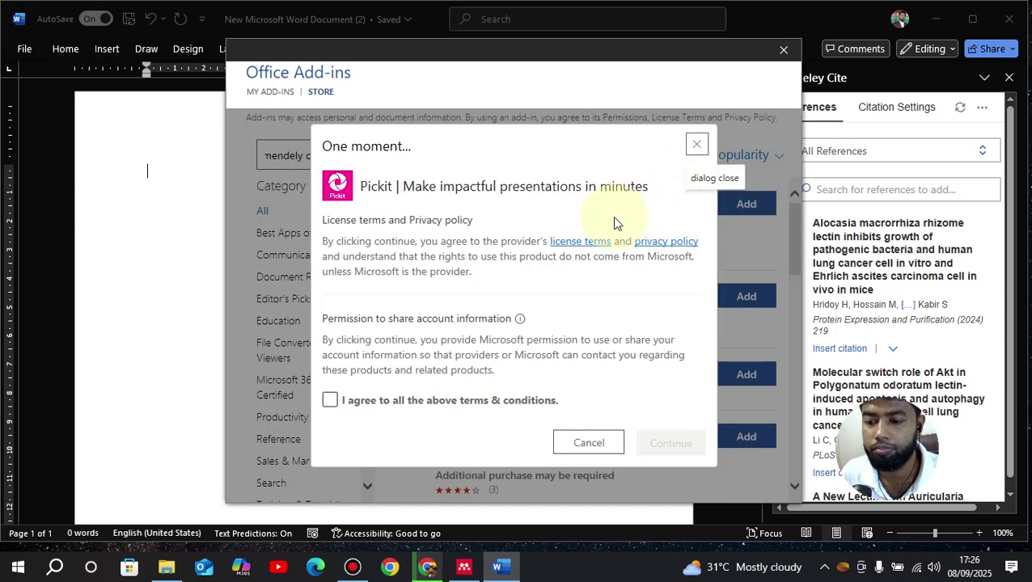
{"action": "left_click", "coordinate": [698, 146]}
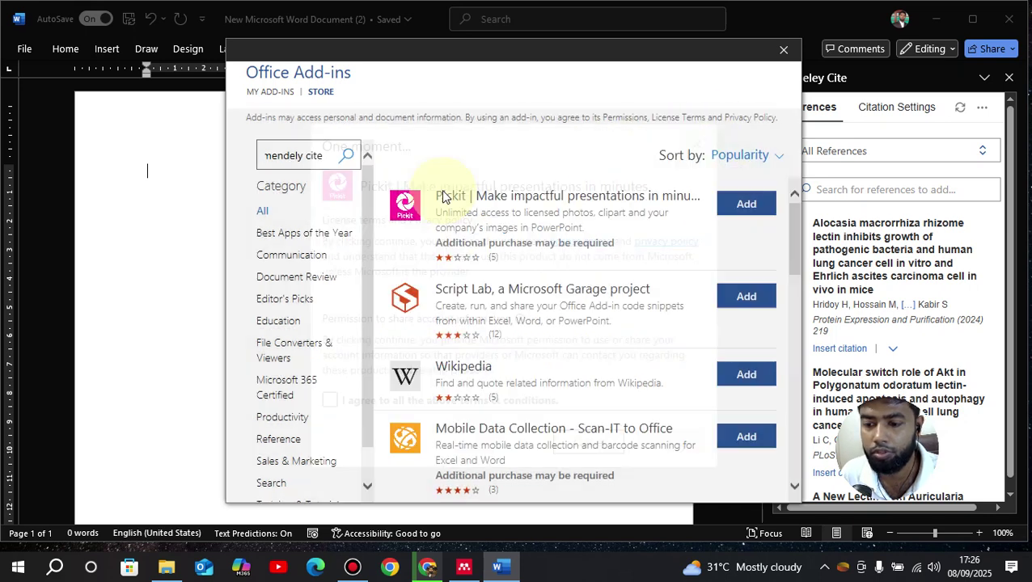
{"action": "left_click", "coordinate": [349, 156]}
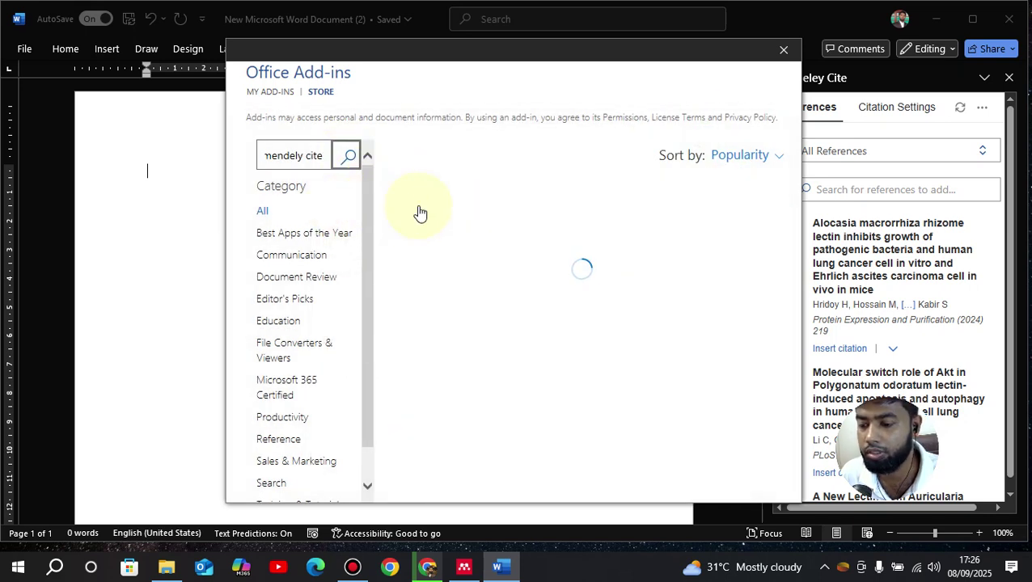
{"action": "left_click", "coordinate": [747, 207]}
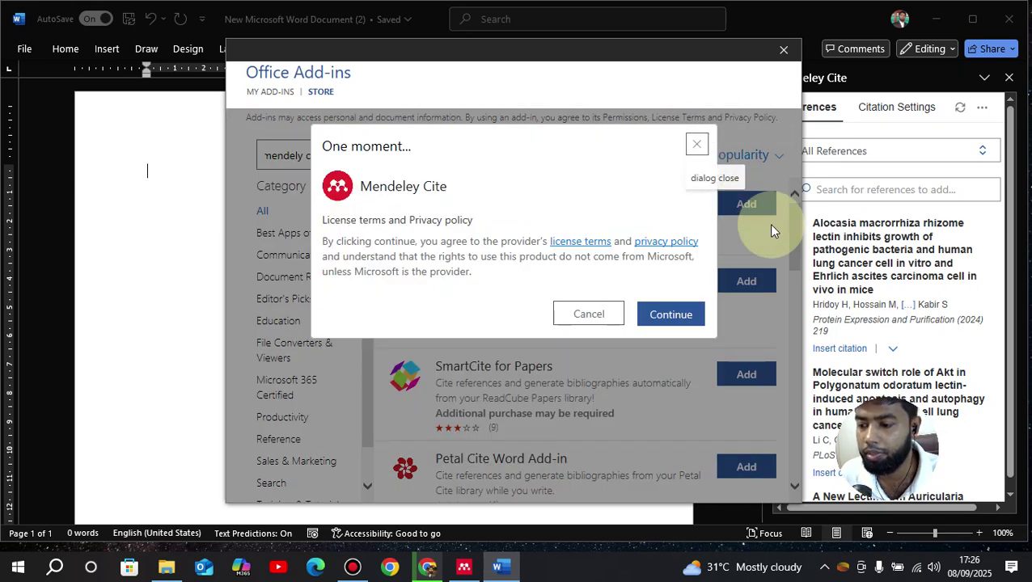
{"action": "left_click", "coordinate": [666, 316]}
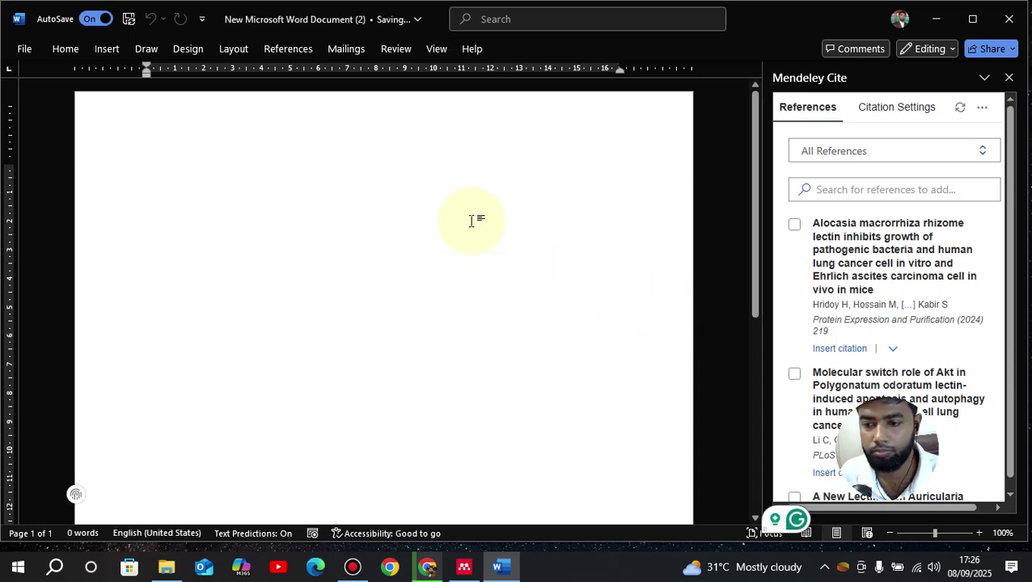
{"action": "left_click", "coordinate": [291, 49]}
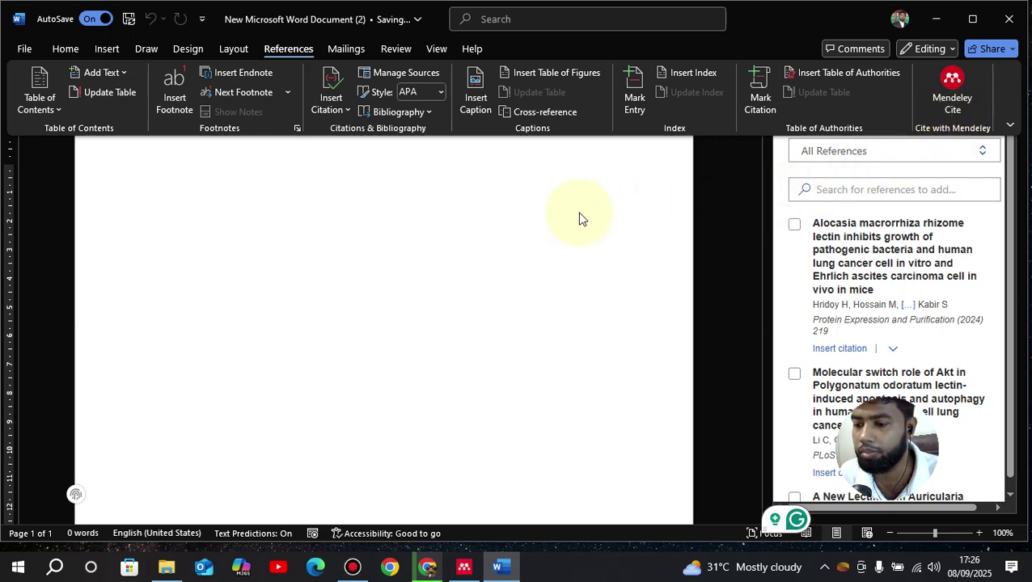
{"action": "left_click", "coordinate": [361, 192]}
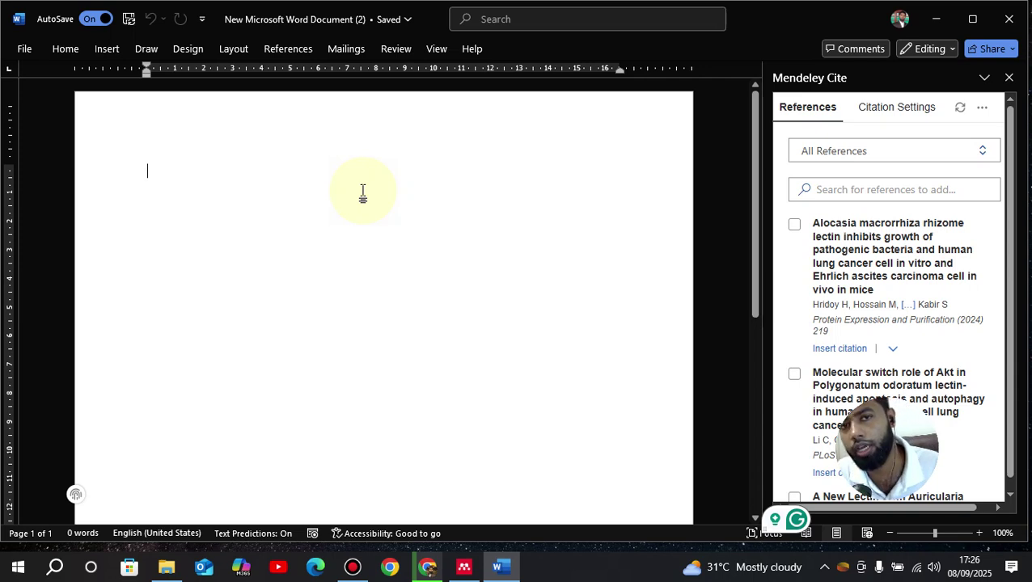